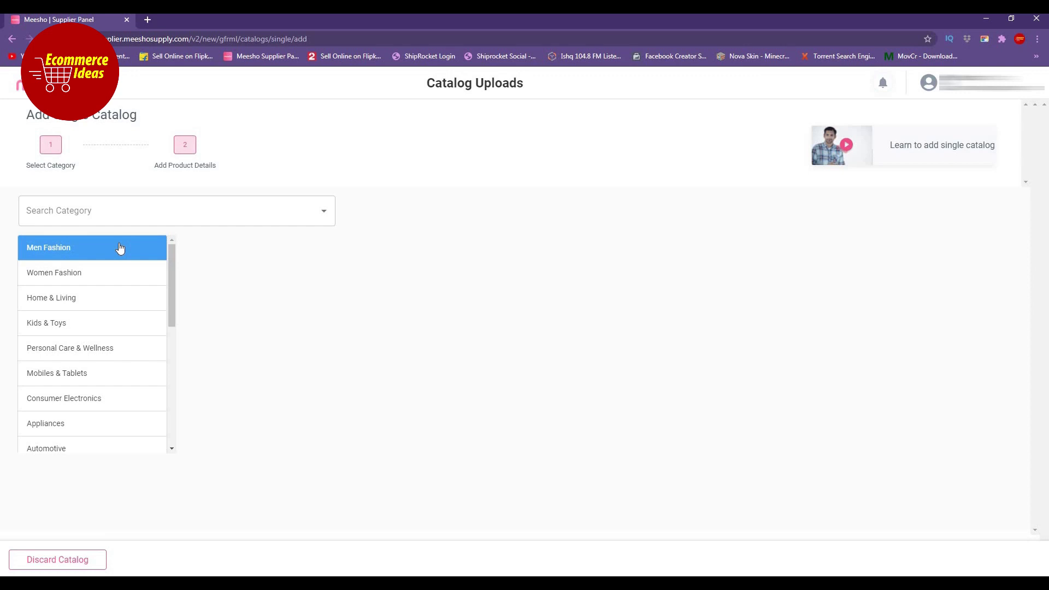
# Choose the catalog category Women Fashion > Handbags, Bags & Wallets > Handbags > Handbags.
pyautogui.click(135, 278)
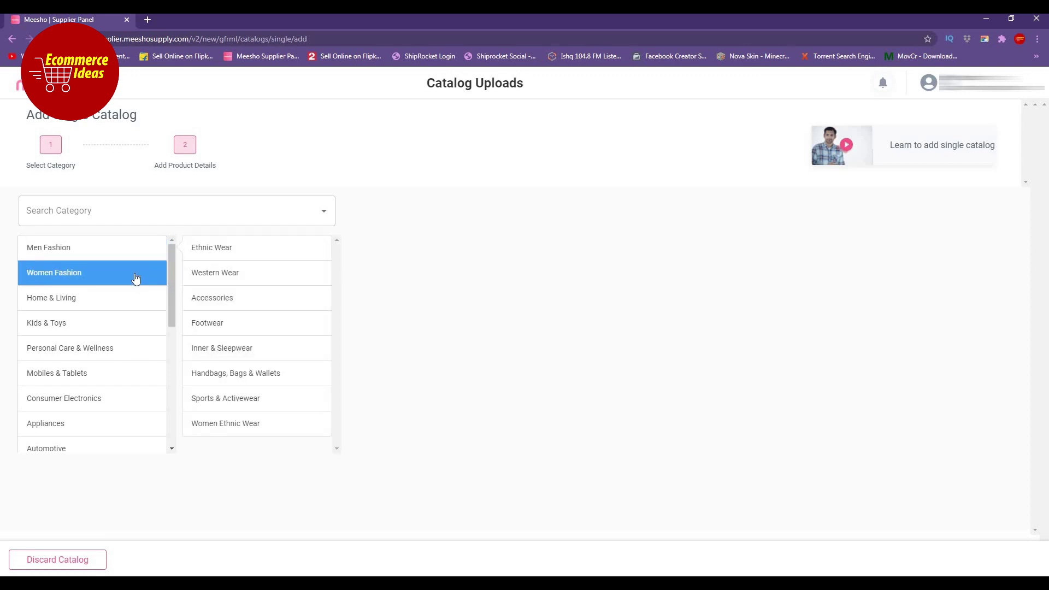
pyautogui.click(296, 376)
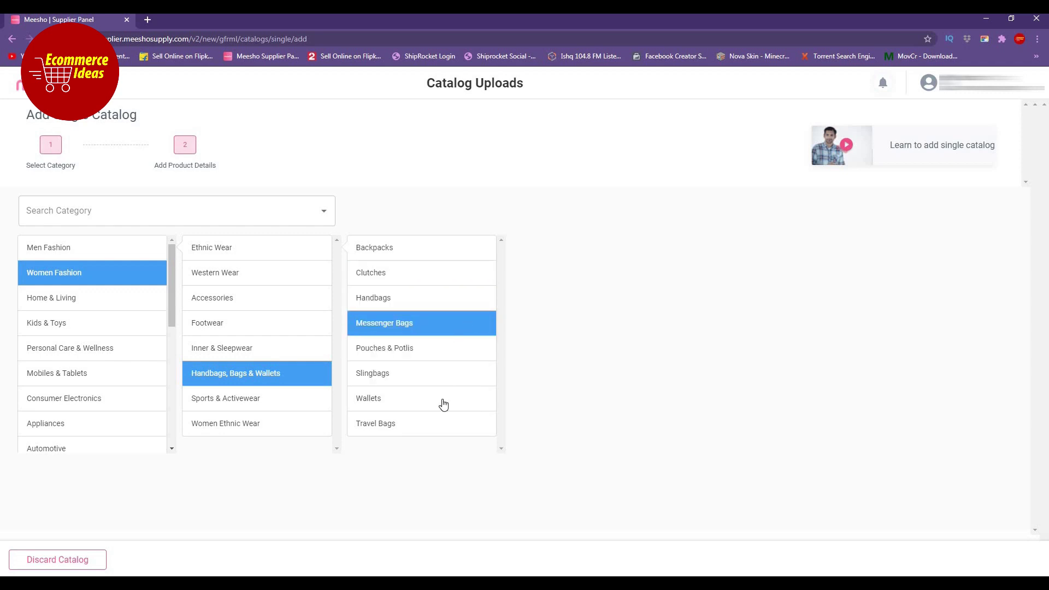
pyautogui.click(454, 301)
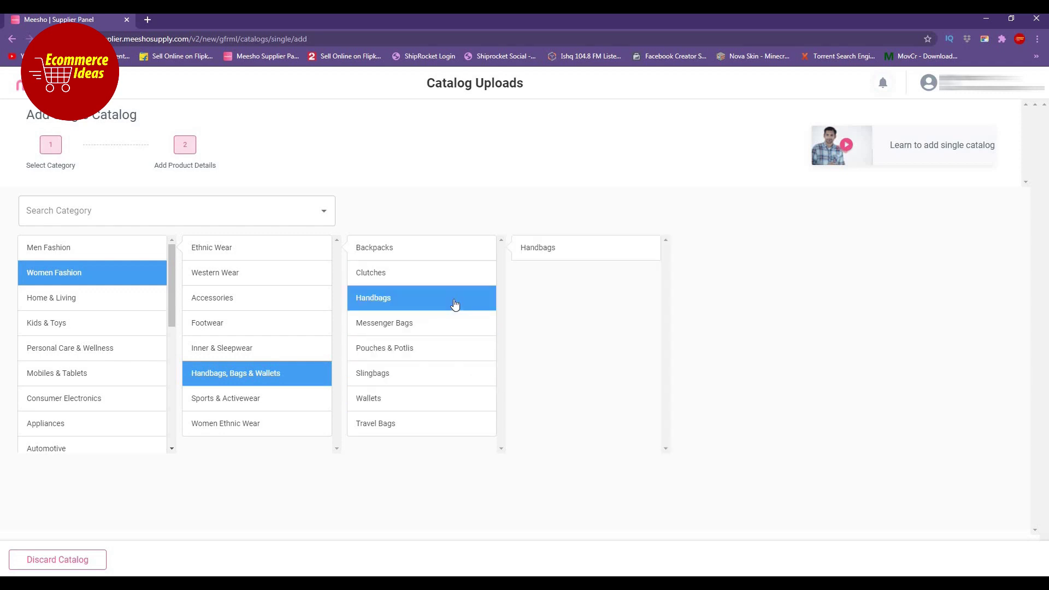
pyautogui.click(585, 252)
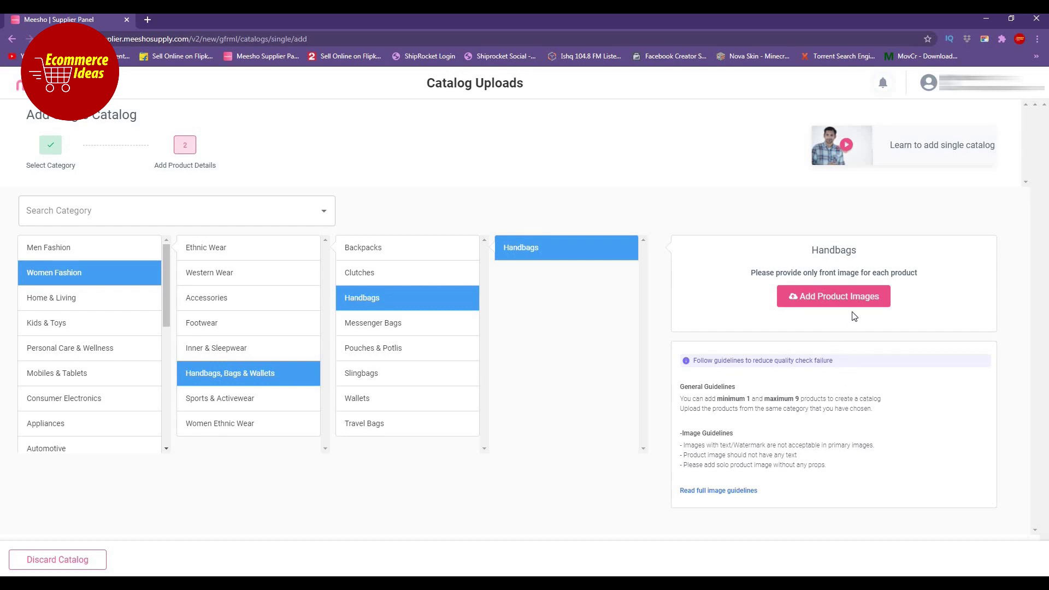
# Add the front image GBHB53-BLK-GLD_A.jpg from the Desktop Images folder as the catalog's first product.
pyautogui.click(869, 301)
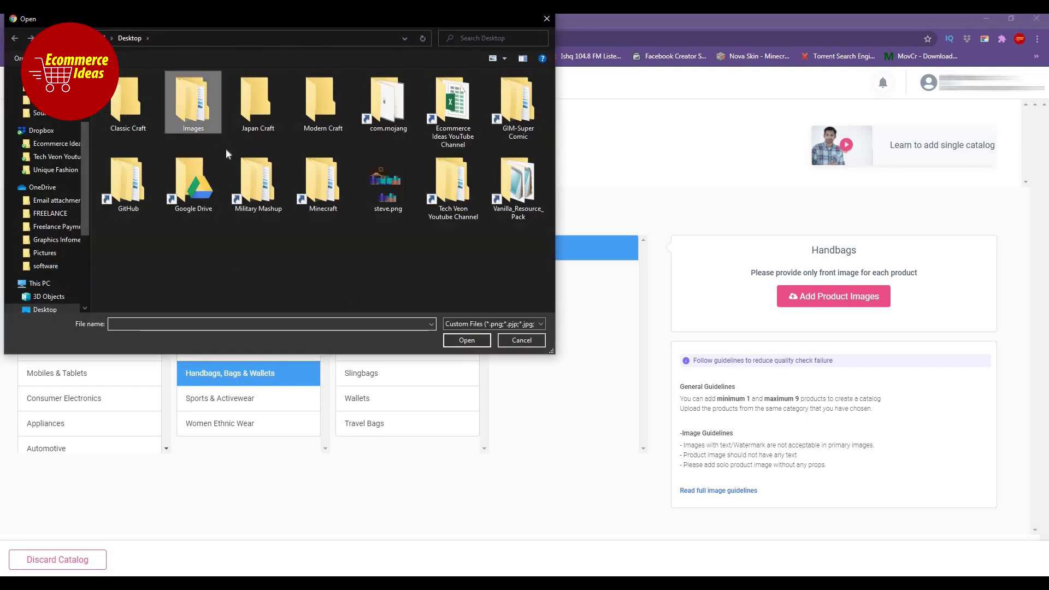
pyautogui.doubleClick(205, 116)
pyautogui.doubleClick(185, 93)
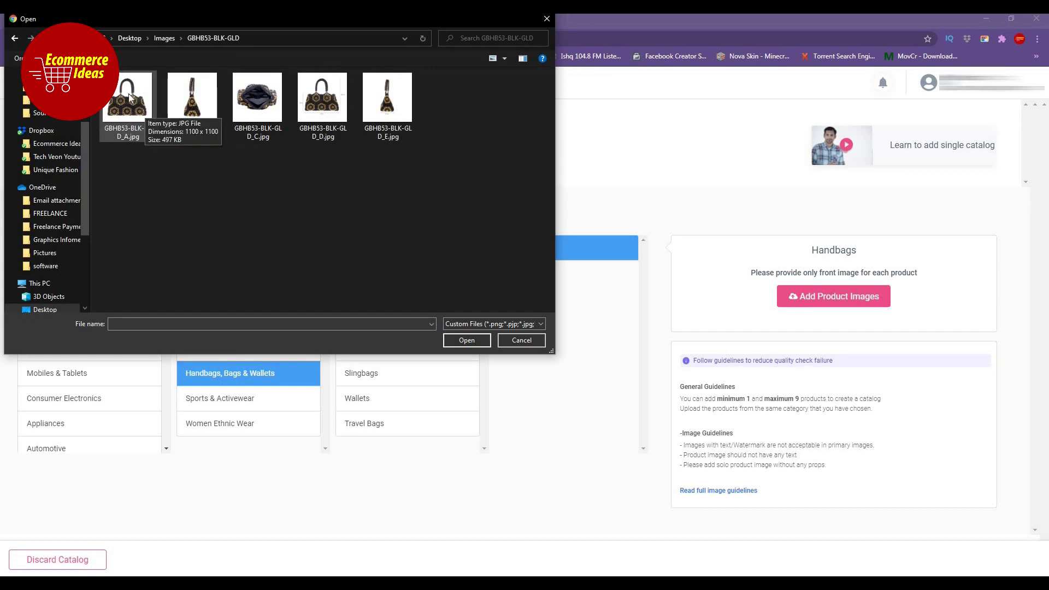
pyautogui.click(134, 112)
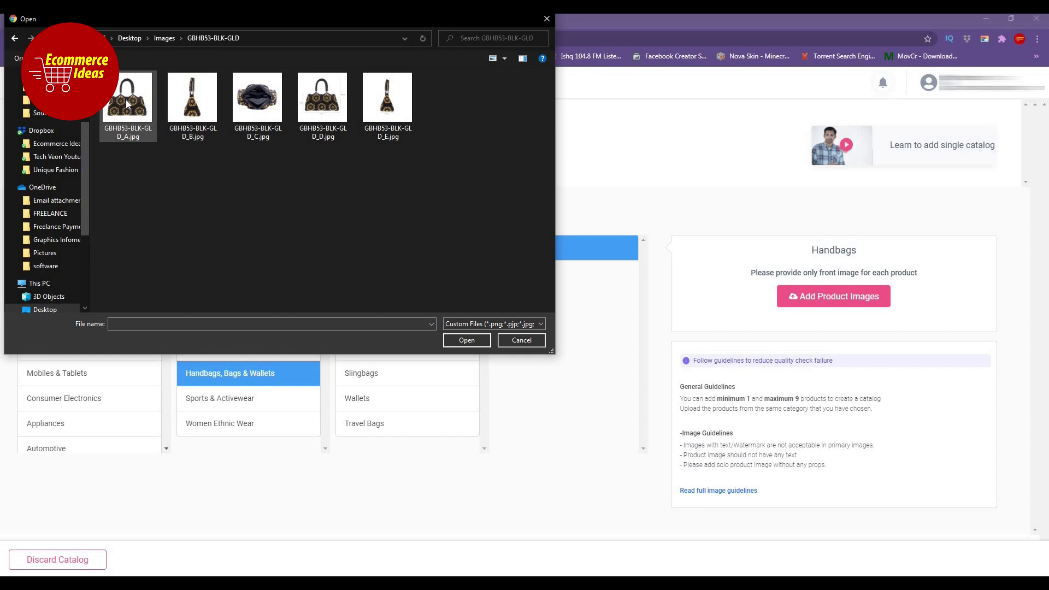
pyautogui.press('Return')
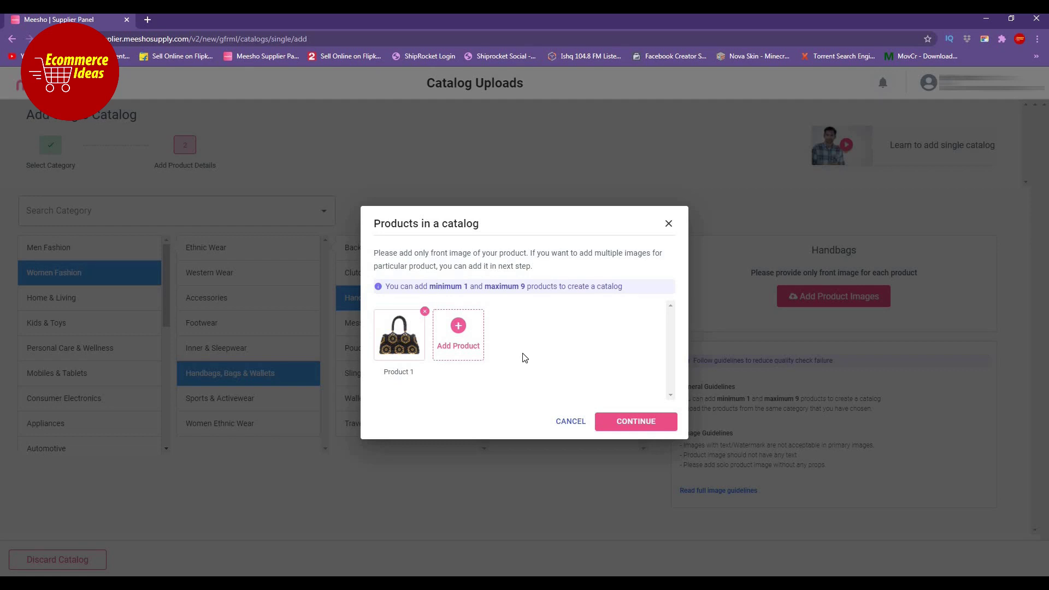
# Add a second product using the front image GBHB54-BLK-WHT_A.jpg from the GBHB54-BLK-WHT folder.
pyautogui.click(486, 344)
pyautogui.click(163, 38)
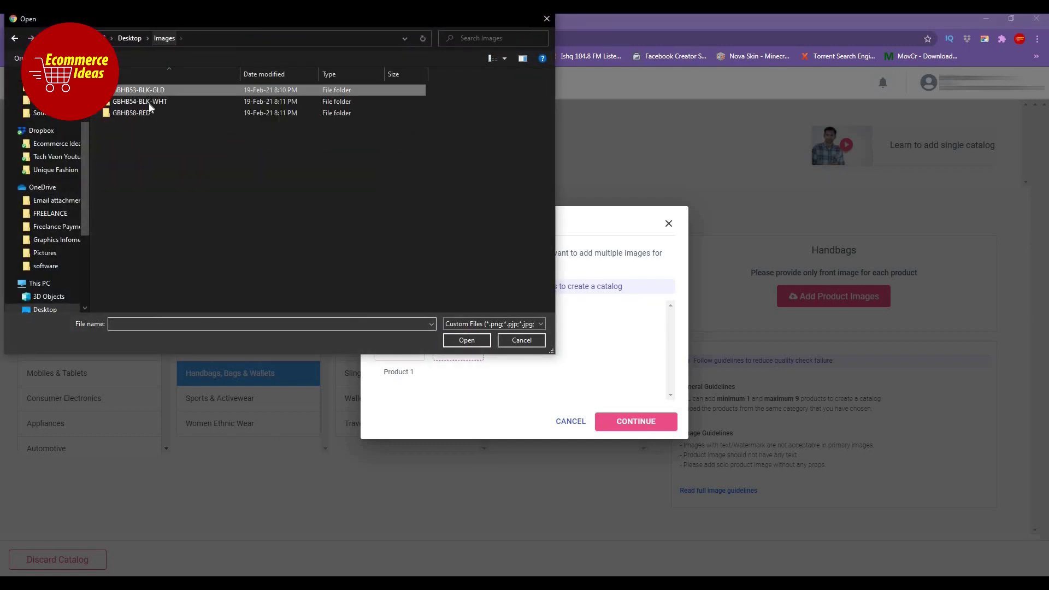
pyautogui.doubleClick(143, 102)
pyautogui.doubleClick(136, 101)
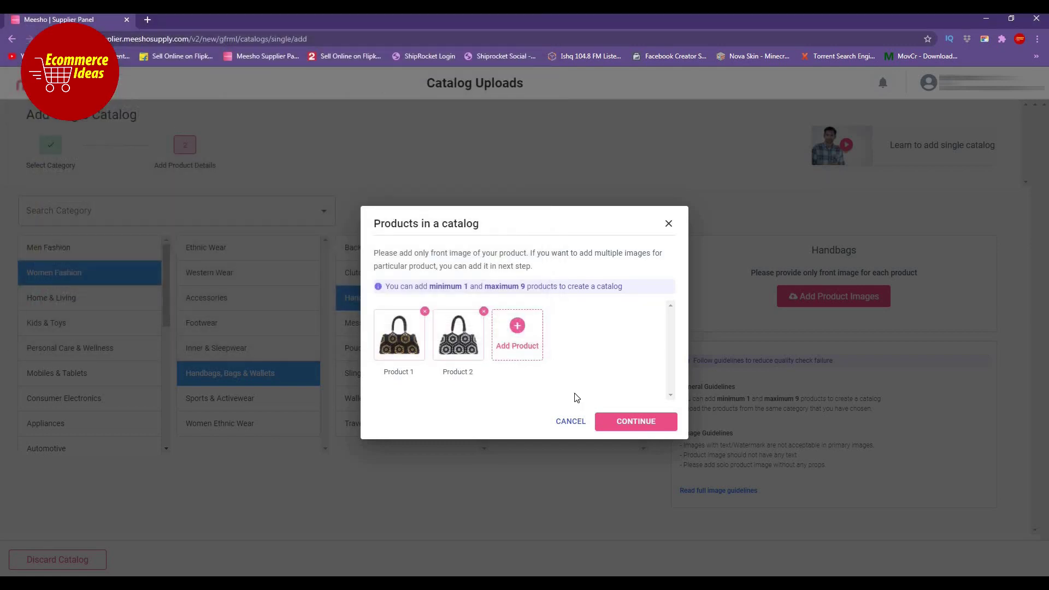
# Add a third product with the red handbag's front image from the GBHB58-RED folder and continue to the product details.
pyautogui.click(515, 344)
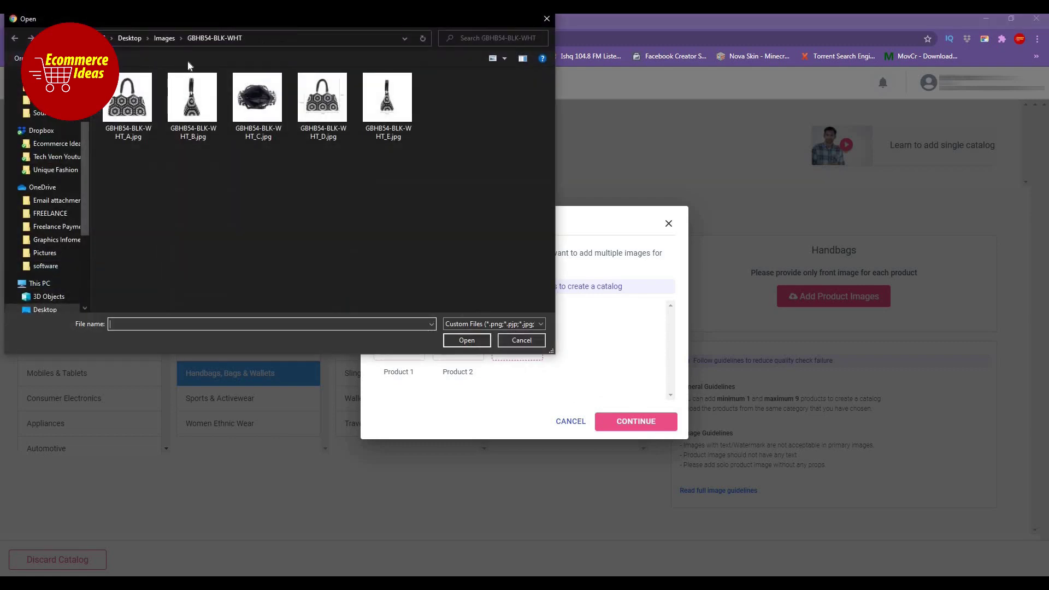
pyautogui.click(164, 37)
pyautogui.click(142, 114)
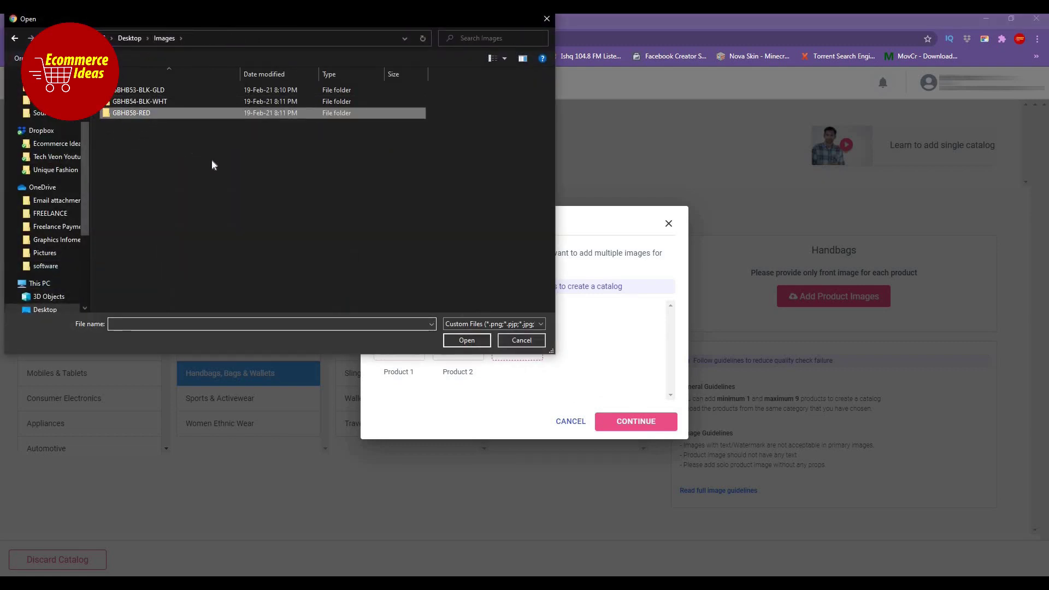
pyautogui.doubleClick(131, 104)
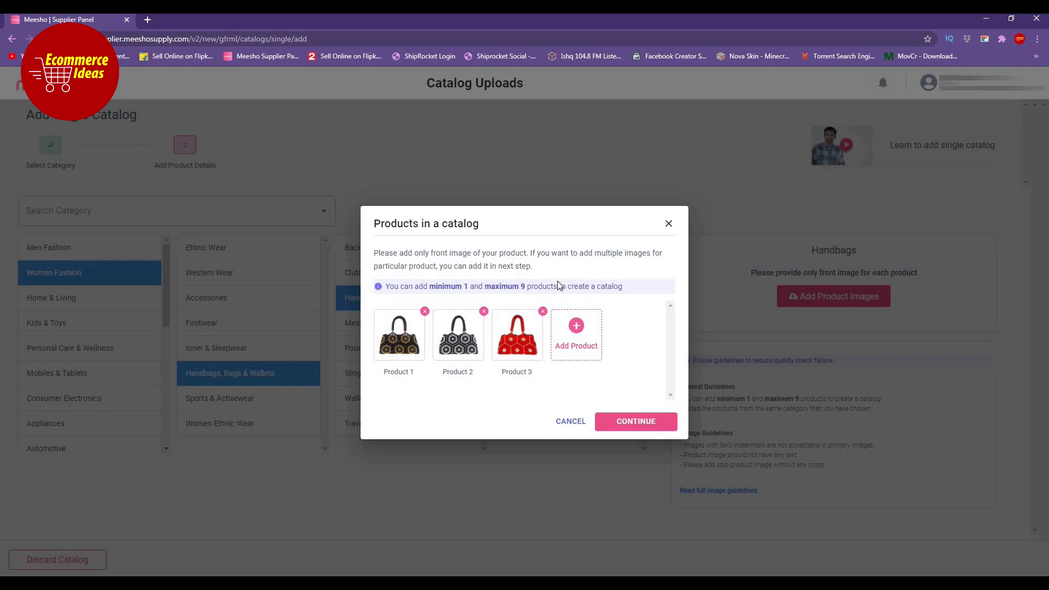
pyautogui.click(647, 424)
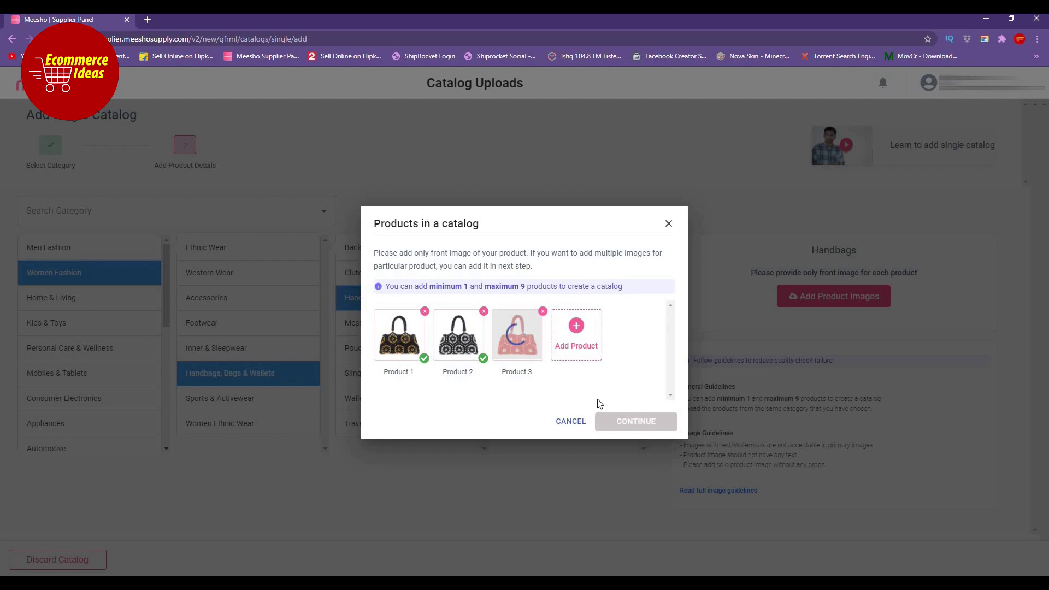
pyautogui.click(617, 419)
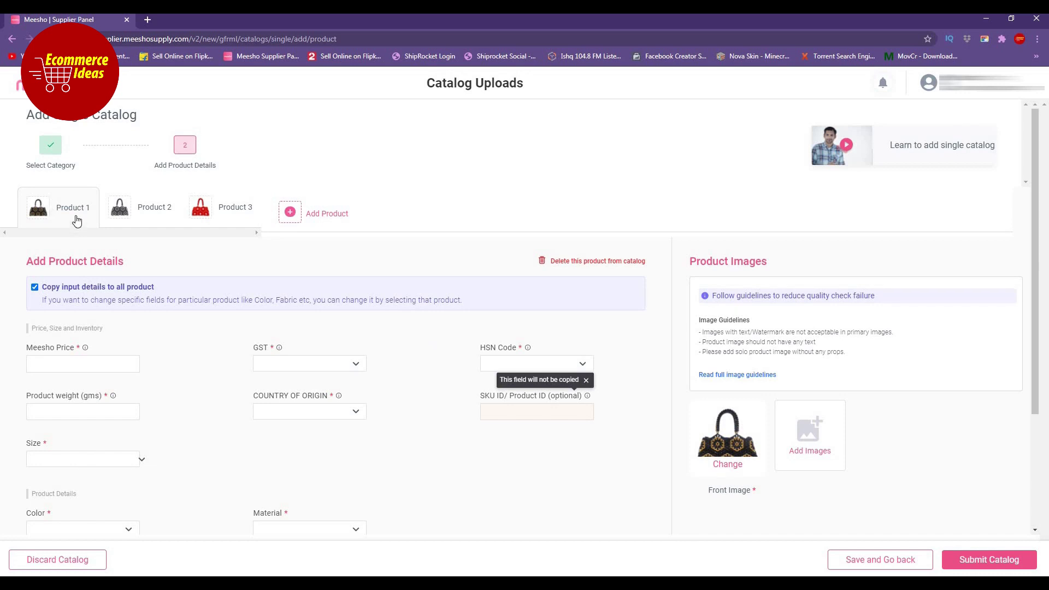
# Review the detail forms of Product 2 and Product 3, and return to Product 1.
pyautogui.click(111, 207)
pyautogui.scroll(-3, 206, 222)
pyautogui.scroll(2, 230, 180)
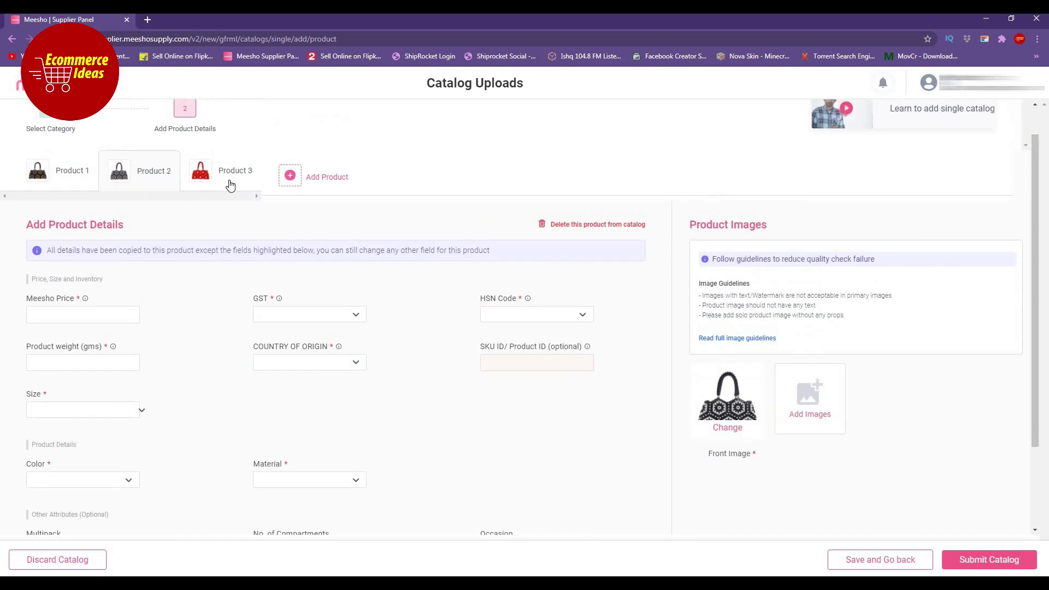
pyautogui.click(230, 174)
pyautogui.scroll(-2, 230, 180)
pyautogui.scroll(3, 311, 215)
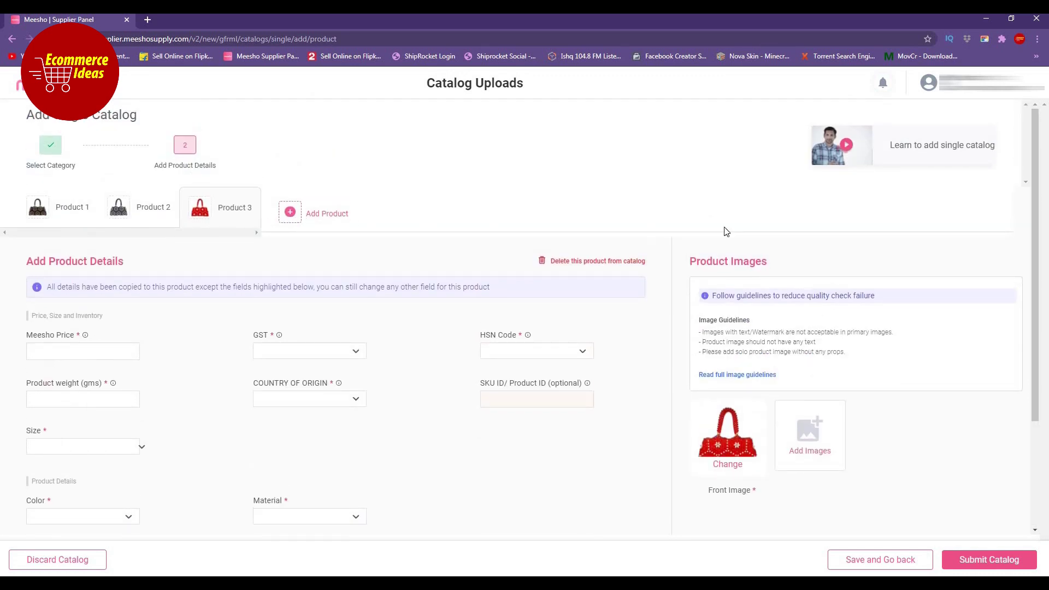
pyautogui.click(87, 216)
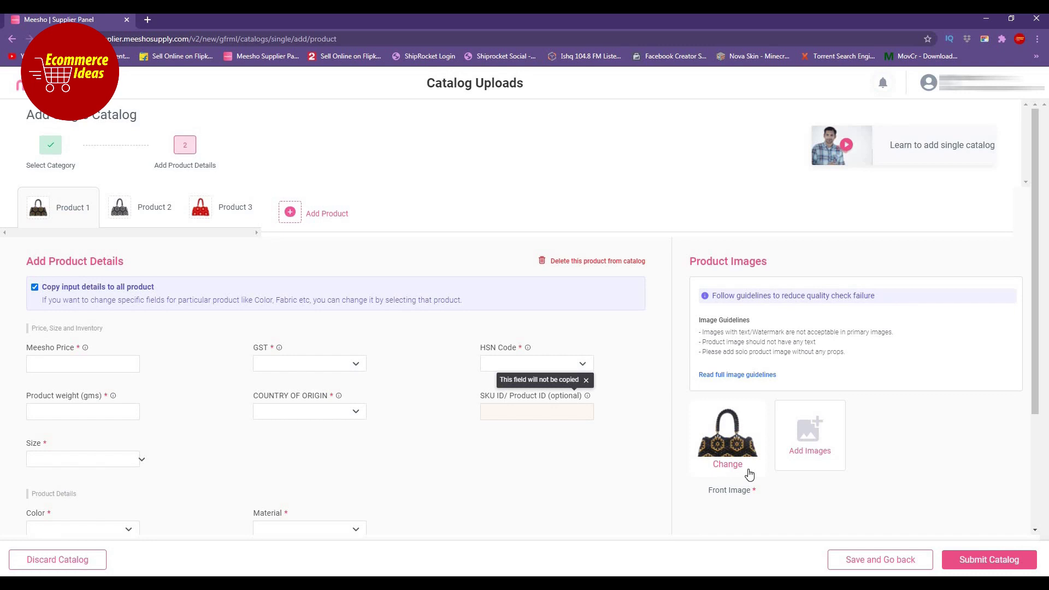
# Switch to the Excel product worksheet and examine the handbag rows' codes, color, description, dimensions, weight, prices and stock.
pyautogui.click(985, 20)
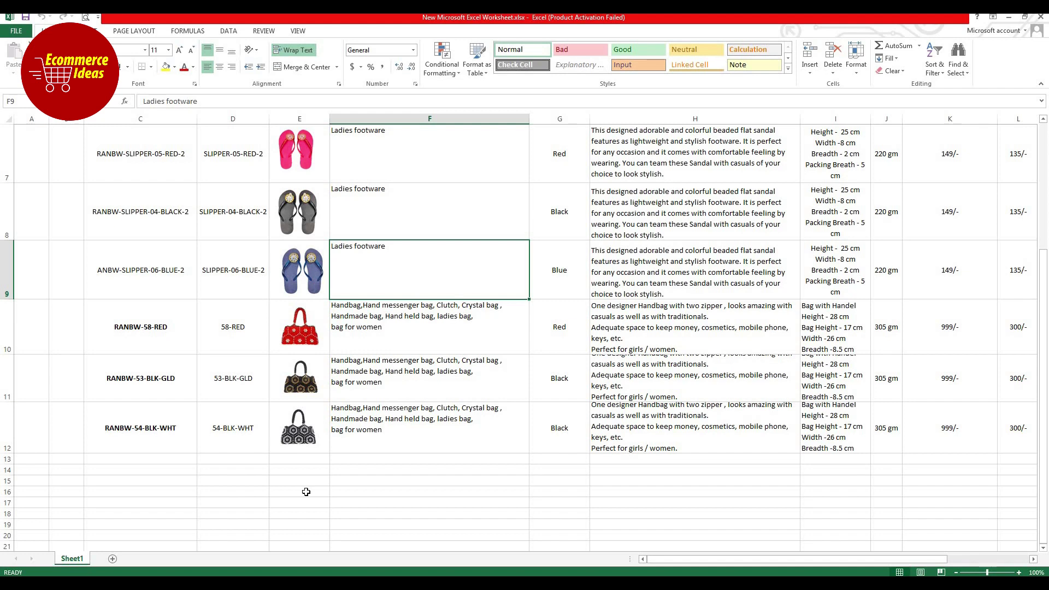
pyautogui.moveTo(665, 557); pyautogui.dragTo(739, 557)
pyautogui.scroll(2, 930, 424)
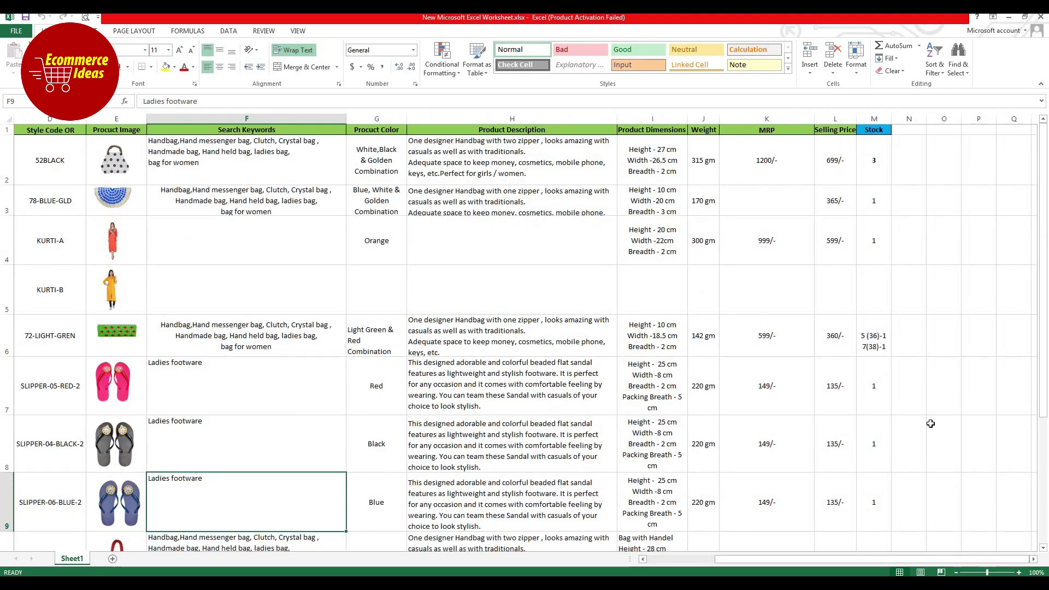
pyautogui.scroll(-1, 930, 424)
pyautogui.scroll(-2, 930, 423)
pyautogui.scroll(1, 931, 424)
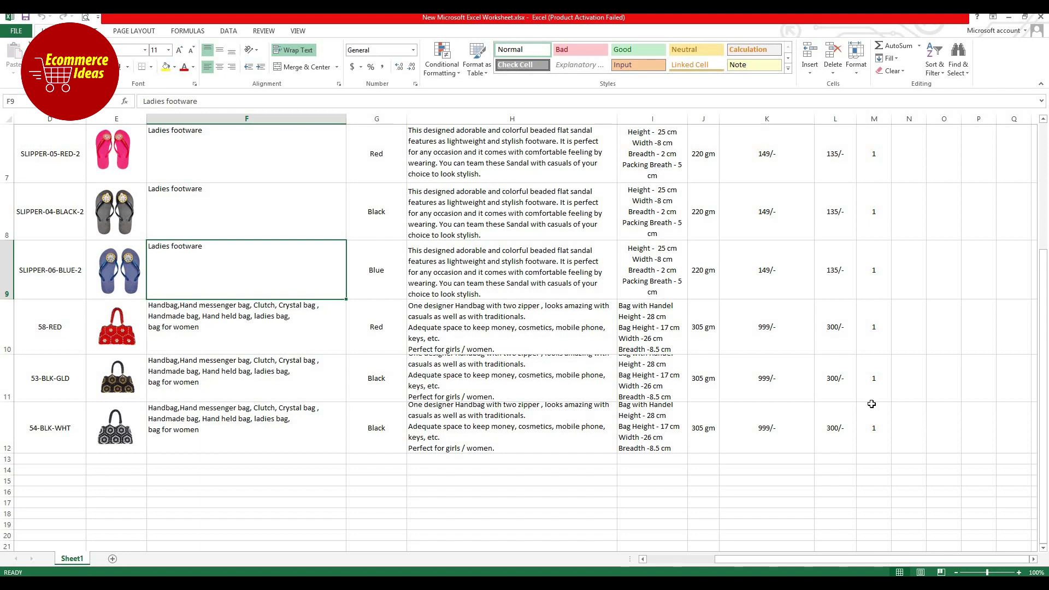
pyautogui.scroll(1, 870, 407)
pyautogui.scroll(-2, 873, 413)
pyautogui.scroll(1, 873, 414)
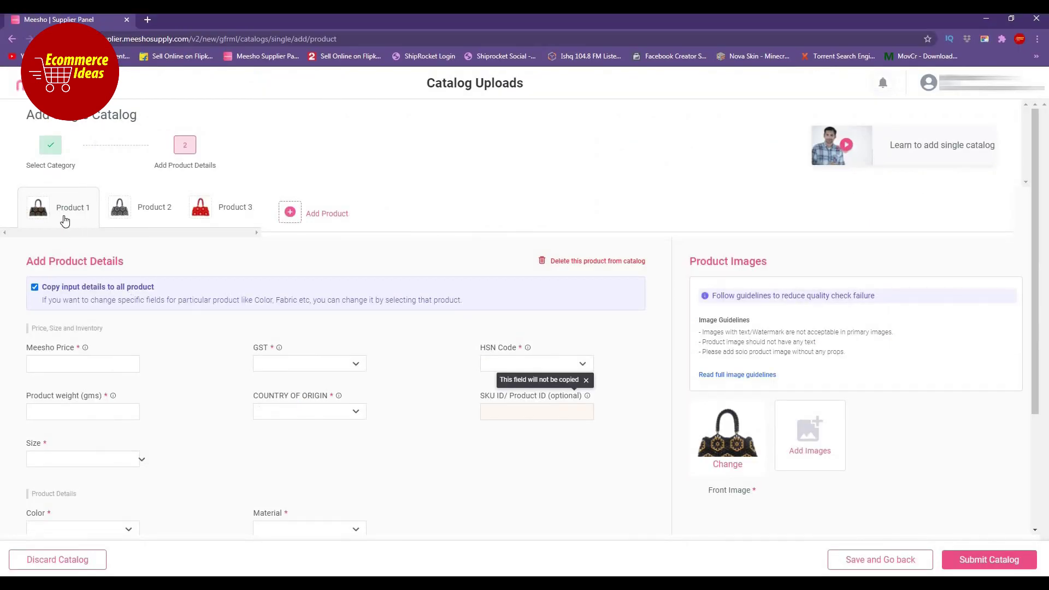
# In the Meesho supplier panel, set Product 1's Meesho Price to 499.
pyautogui.scroll(-1, 301, 361)
pyautogui.click(56, 307)
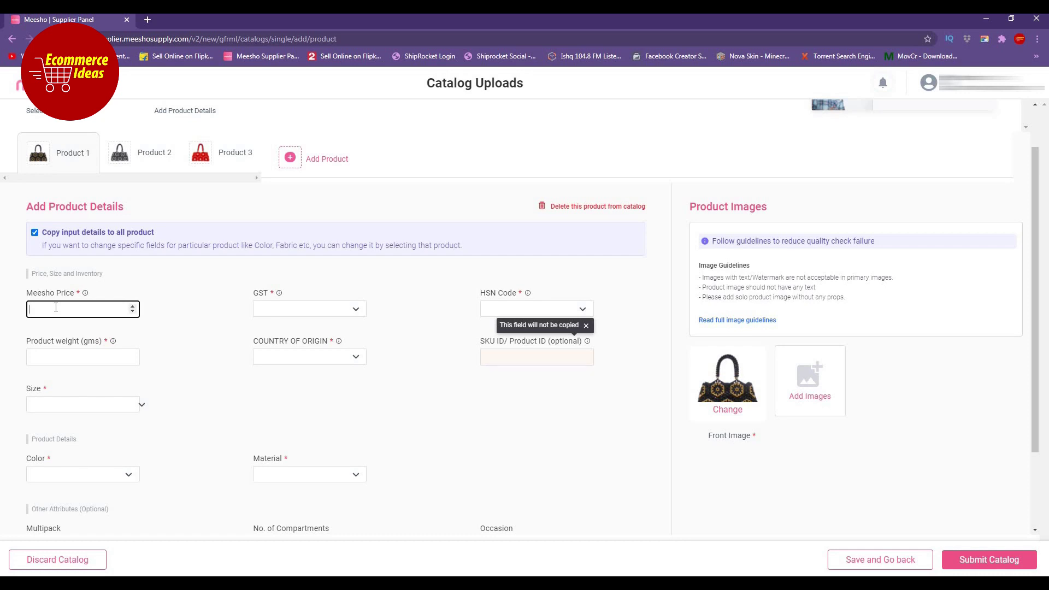
pyautogui.write('499')
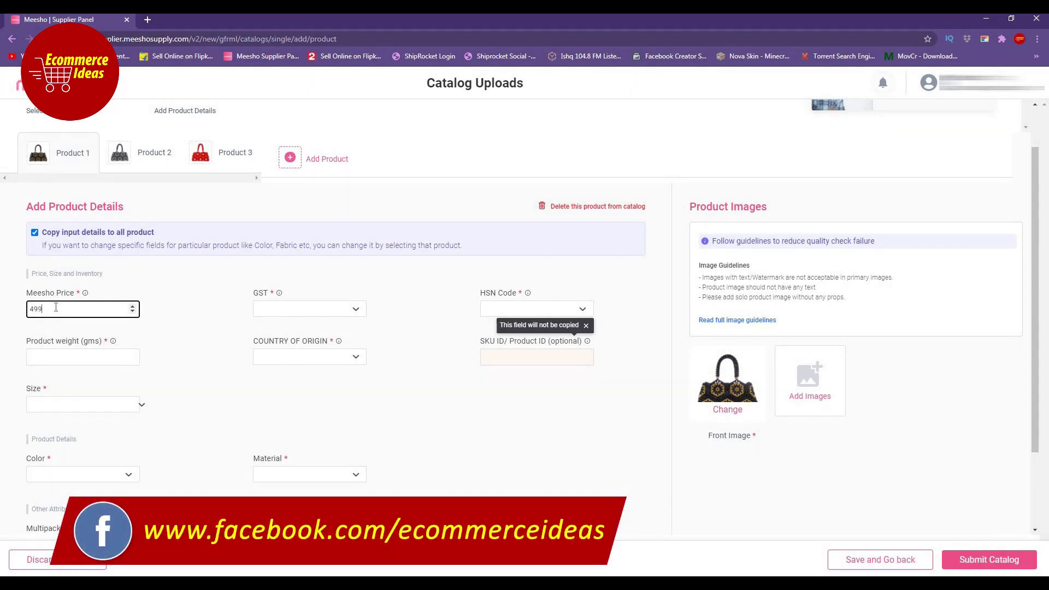
# Set Product 1's GST to 18 and its HSN Code to 4202.
pyautogui.click(337, 309)
pyautogui.moveTo(362, 349); pyautogui.dragTo(362, 366)
pyautogui.click(327, 366)
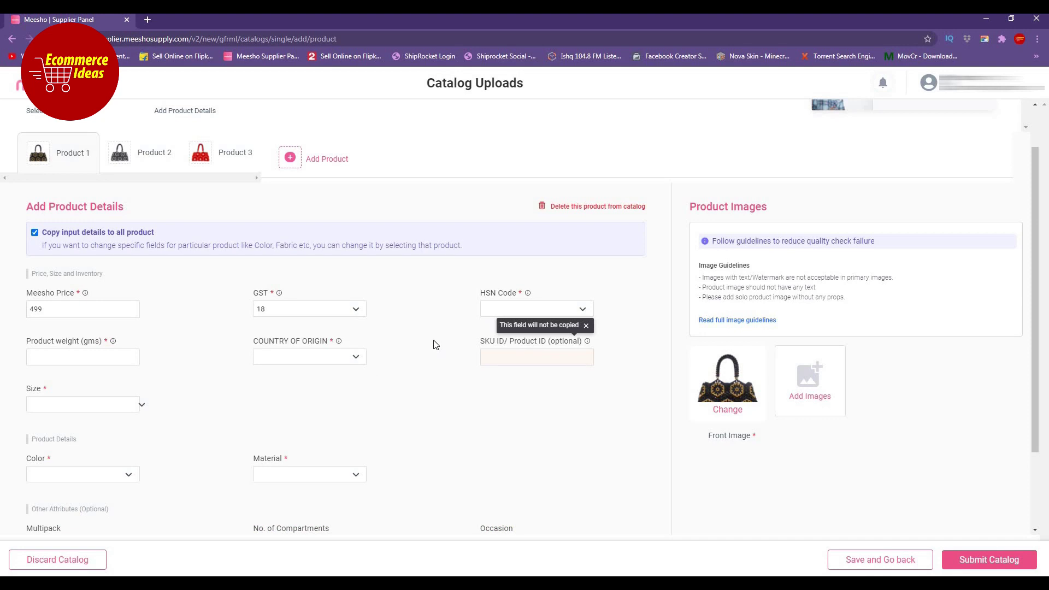
pyautogui.click(587, 310)
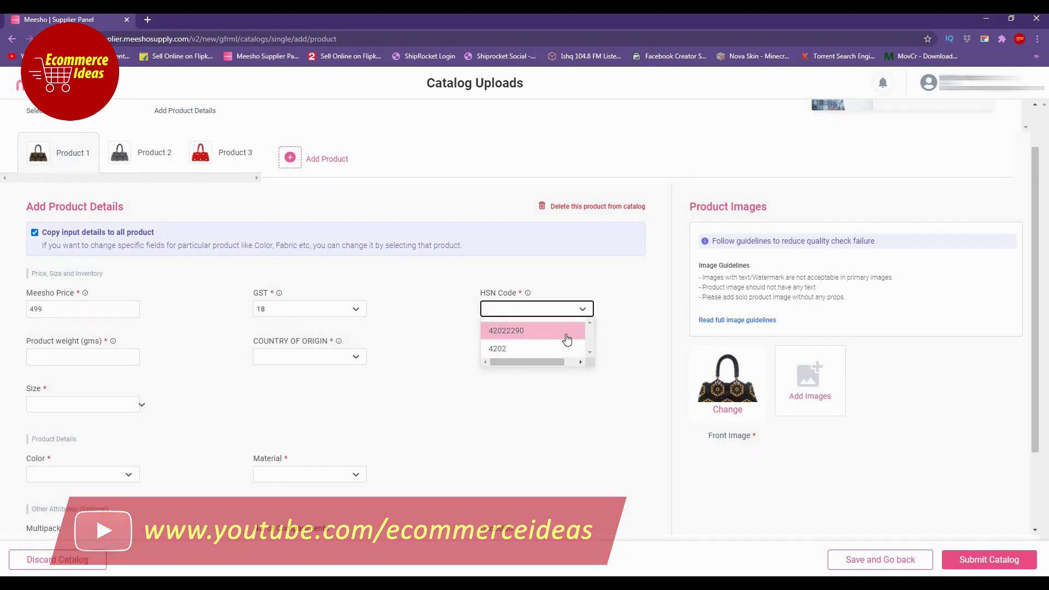
pyautogui.click(537, 350)
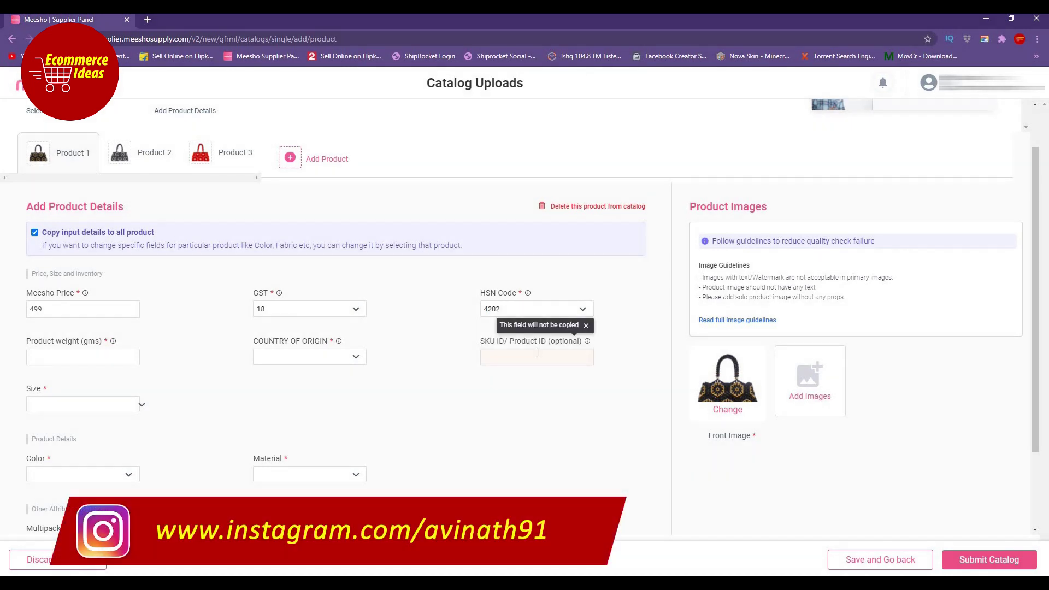
# Look up the 53-BLK-GLD handbag's weight in the Excel worksheet and enter 305 as Product 1's weight in grams.
pyautogui.click(91, 351)
pyautogui.hotkey('alt', 'Tab')
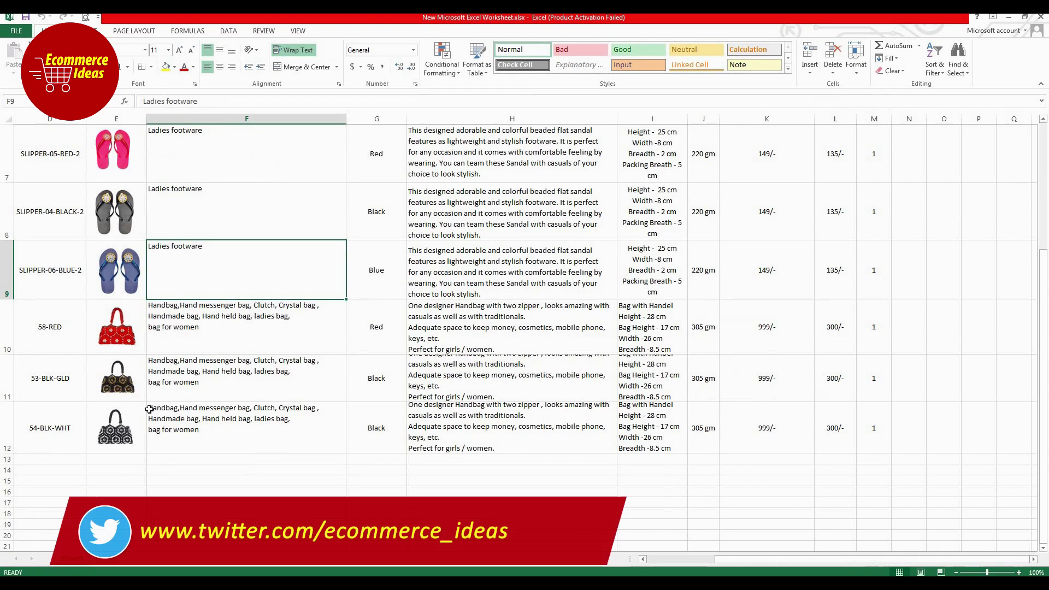
pyautogui.click(111, 334)
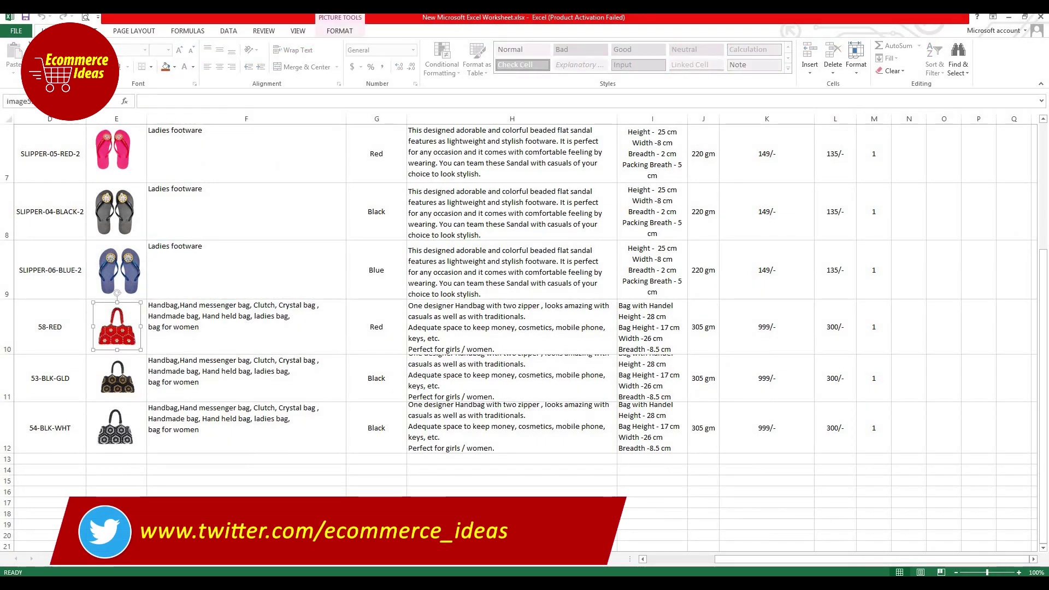
pyautogui.hotkey('alt', 'Tab')
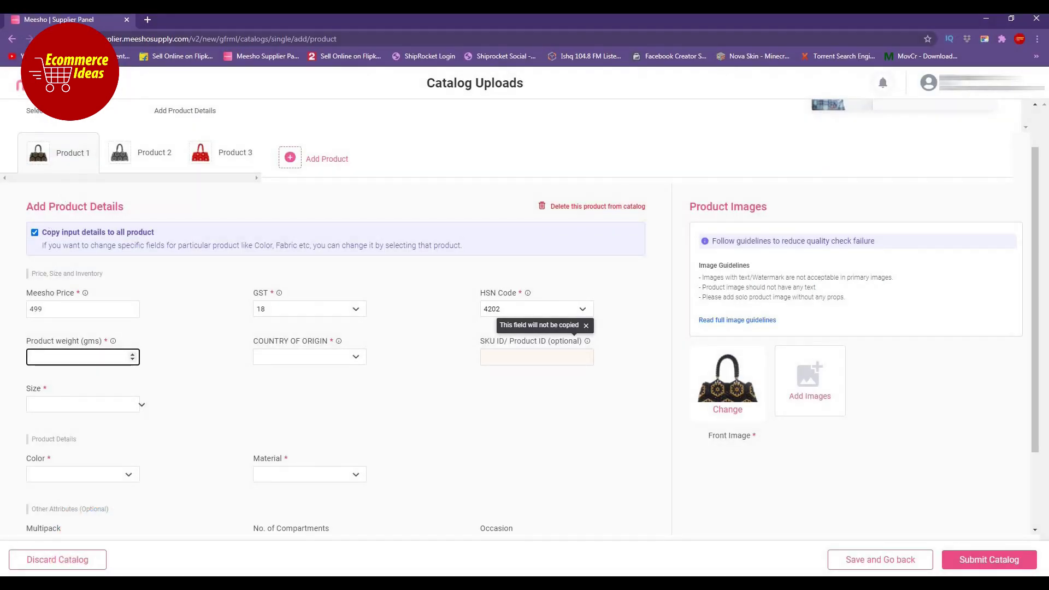
pyautogui.hotkey('alt', 'Tab')
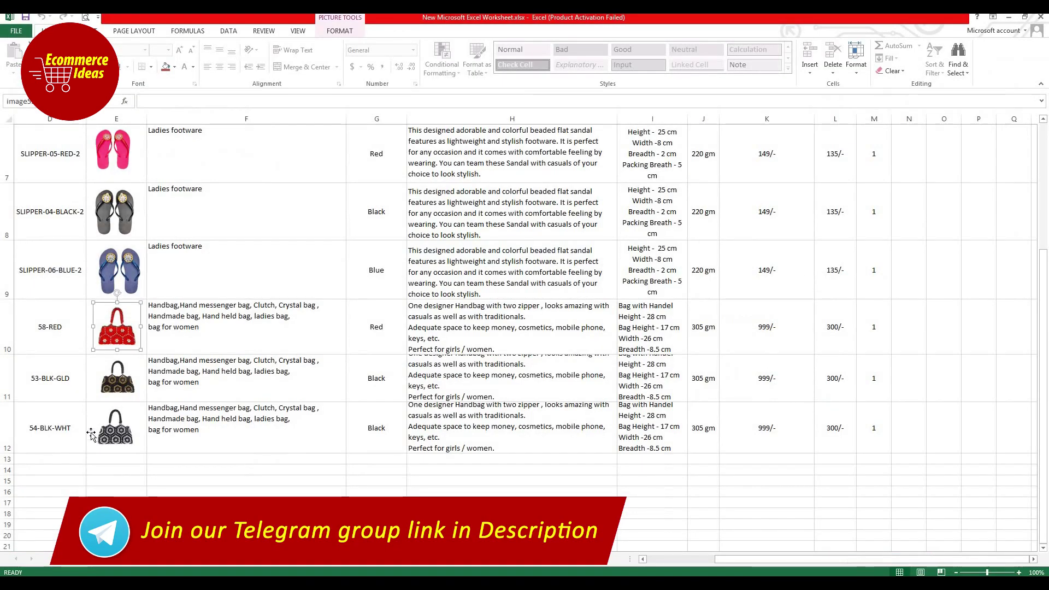
pyautogui.click(697, 382)
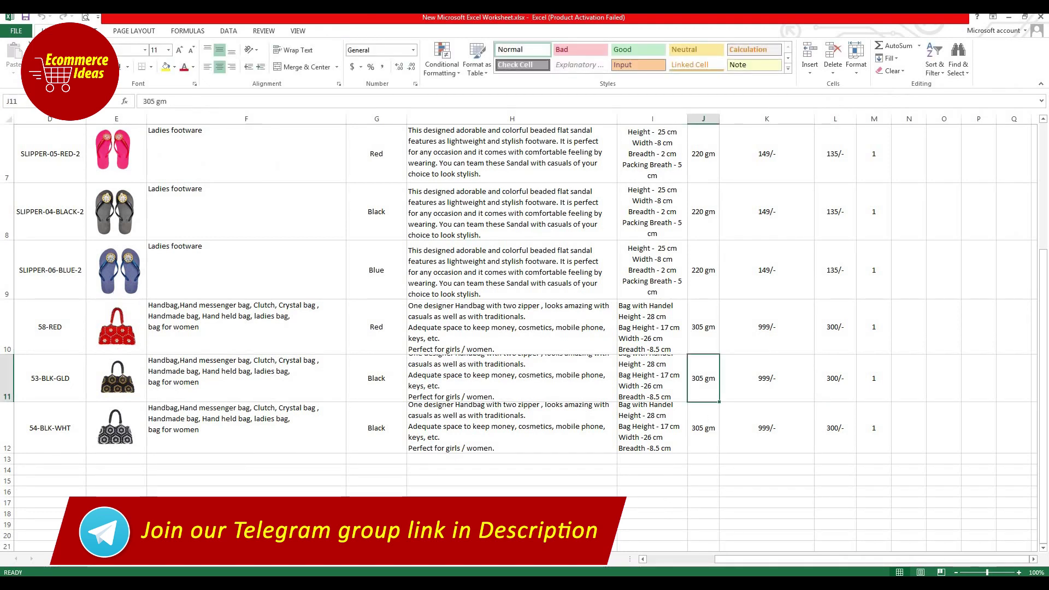
pyautogui.hotkey('alt', 'Tab')
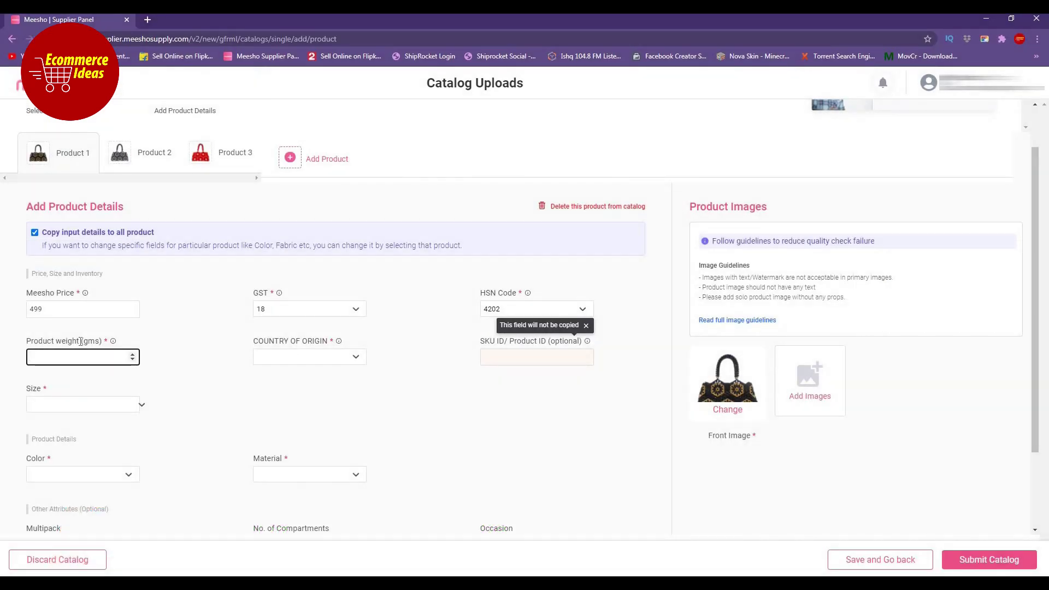
pyautogui.write('305')
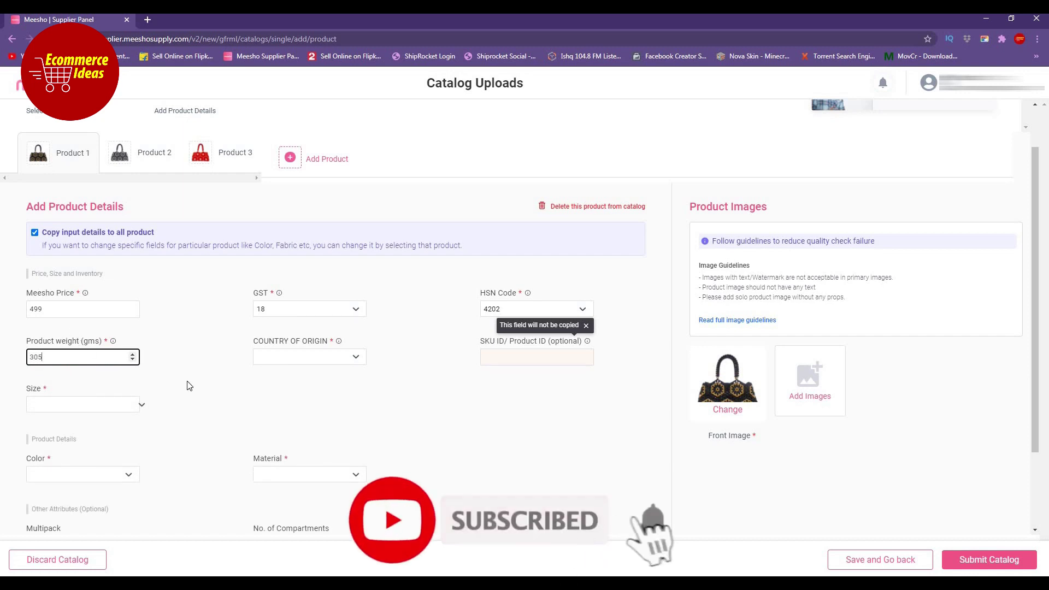
pyautogui.click(188, 386)
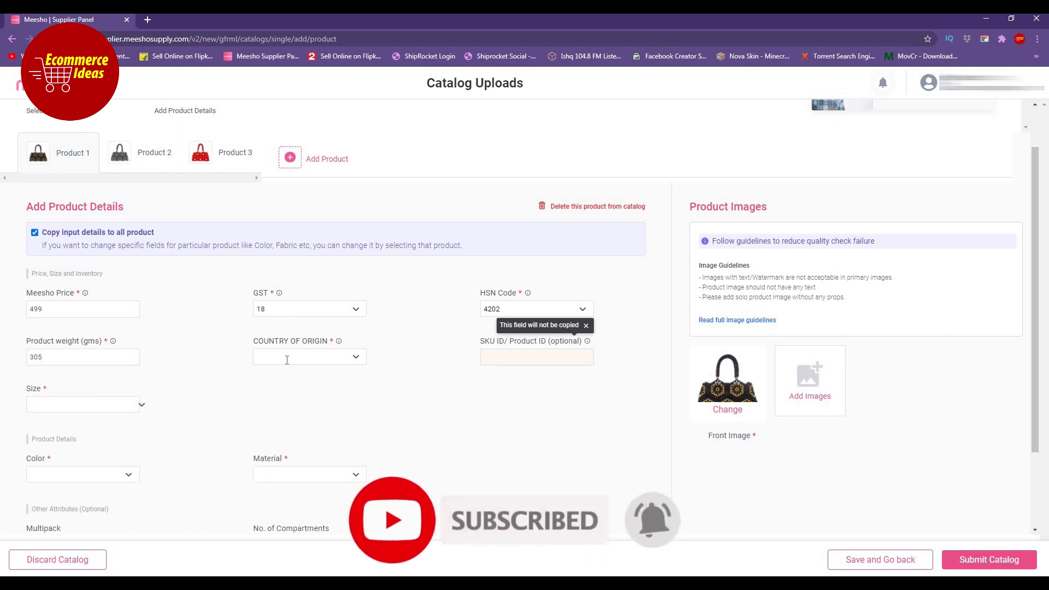
# Set Product 1's country of origin to India and copy RANBW-53-BLK-GLD from the Excel worksheet into its SKU ID field.
pyautogui.click(356, 357)
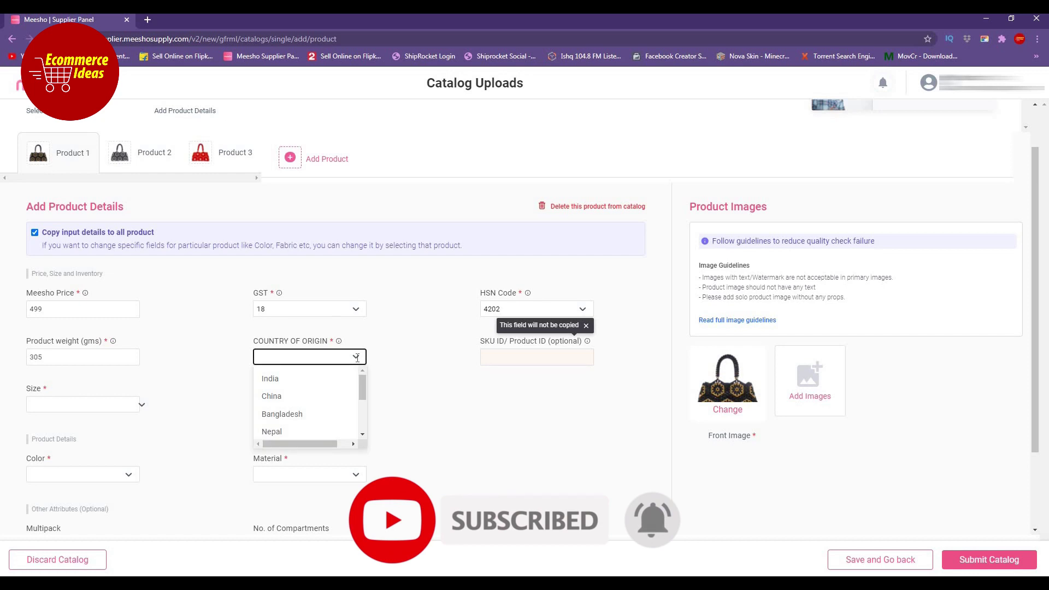
pyautogui.click(351, 380)
pyautogui.click(543, 360)
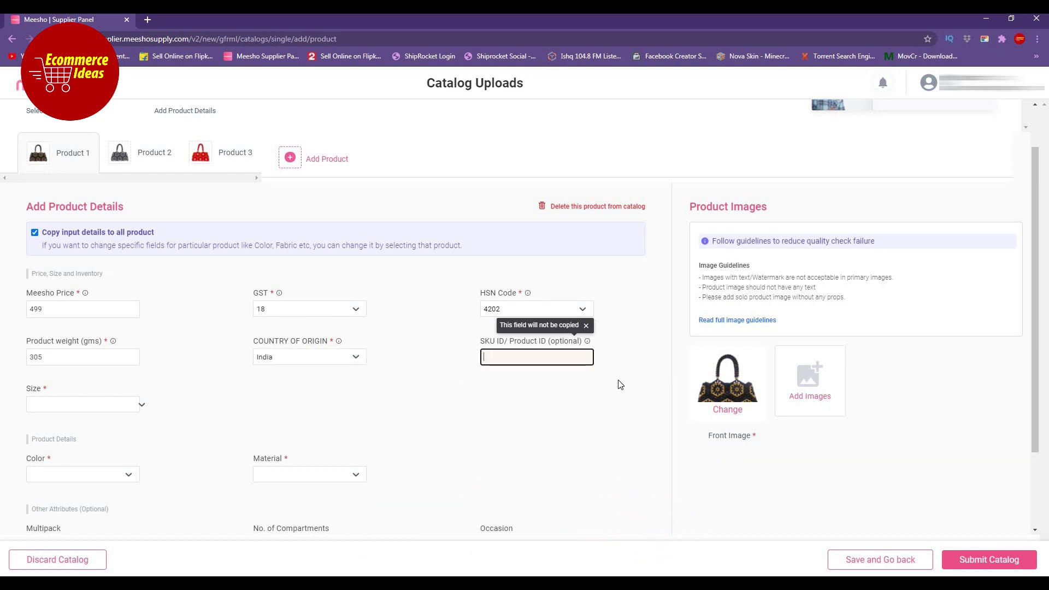
pyautogui.hotkey('alt', 'Tab')
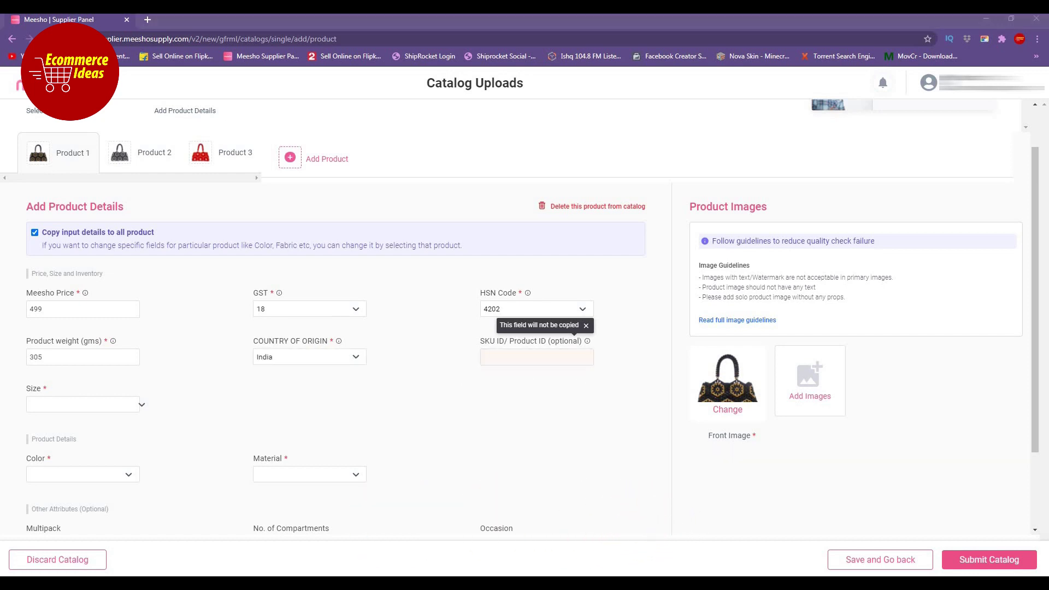
pyautogui.moveTo(730, 561); pyautogui.dragTo(641, 559)
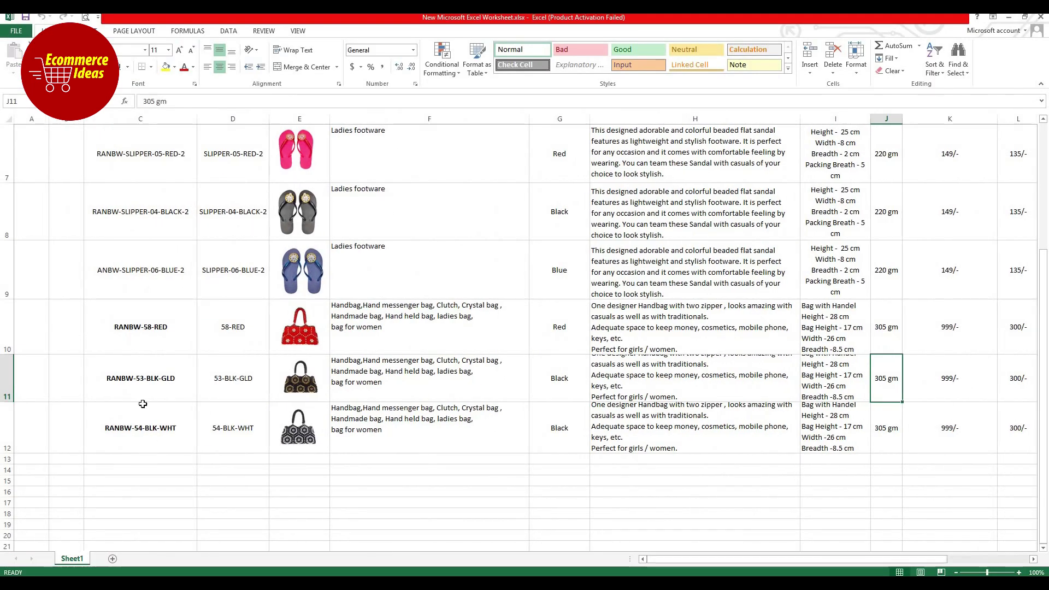
pyautogui.doubleClick(133, 378)
pyautogui.moveTo(108, 378); pyautogui.dragTo(174, 375)
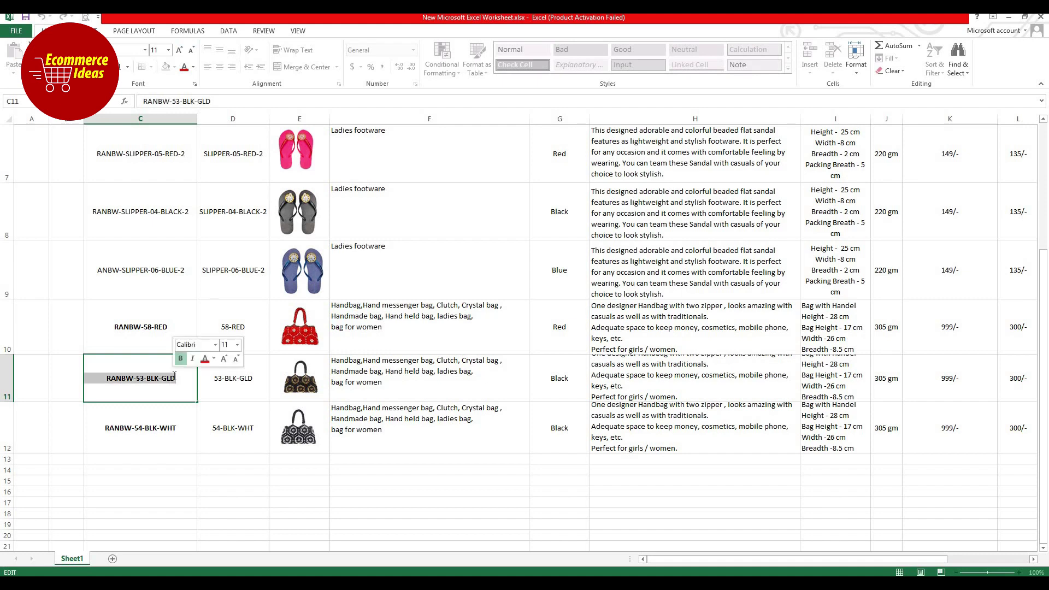
pyautogui.hotkey('ctrl', 'c')
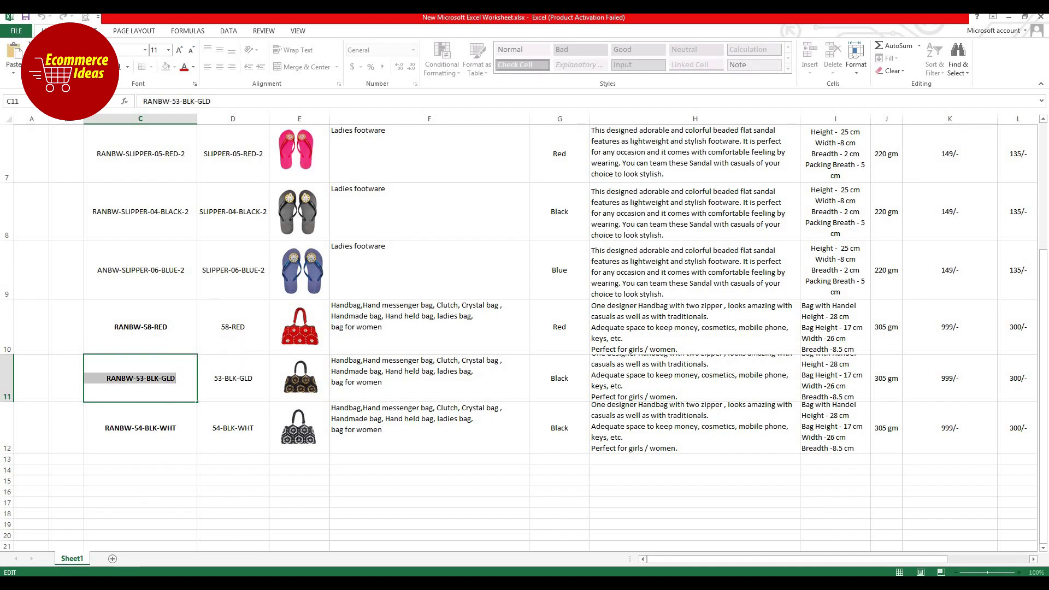
pyautogui.hotkey('alt', 'Tab')
pyautogui.hotkey('ctrl', 'v')
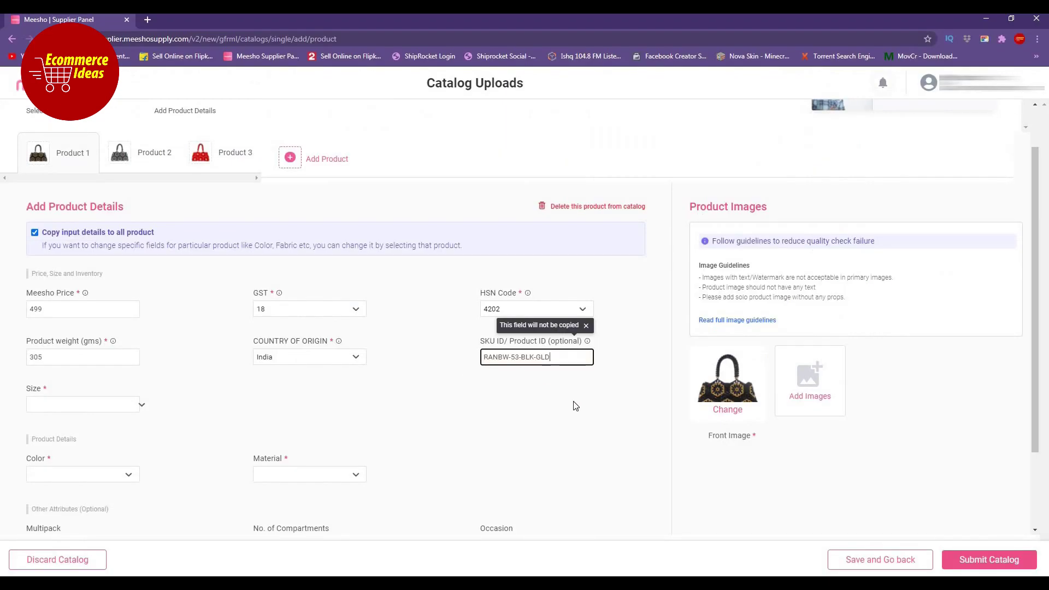
# Choose Free Size as Product 1's size and set its inventory to 1.
pyautogui.scroll(-1, 120, 353)
pyautogui.click(119, 352)
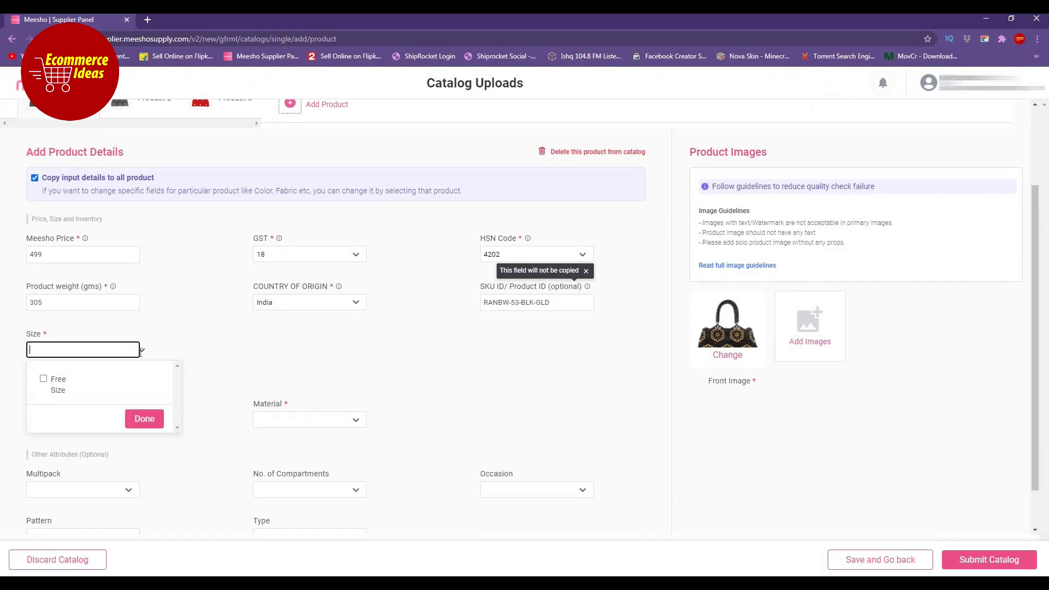
pyautogui.click(58, 376)
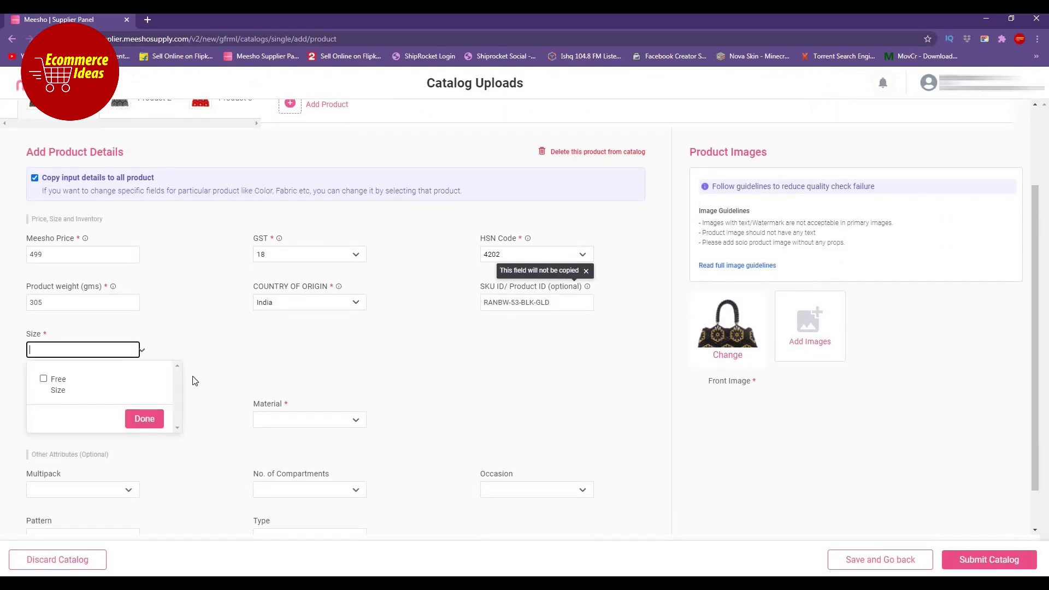
pyautogui.click(145, 420)
pyautogui.scroll(-3, 332, 402)
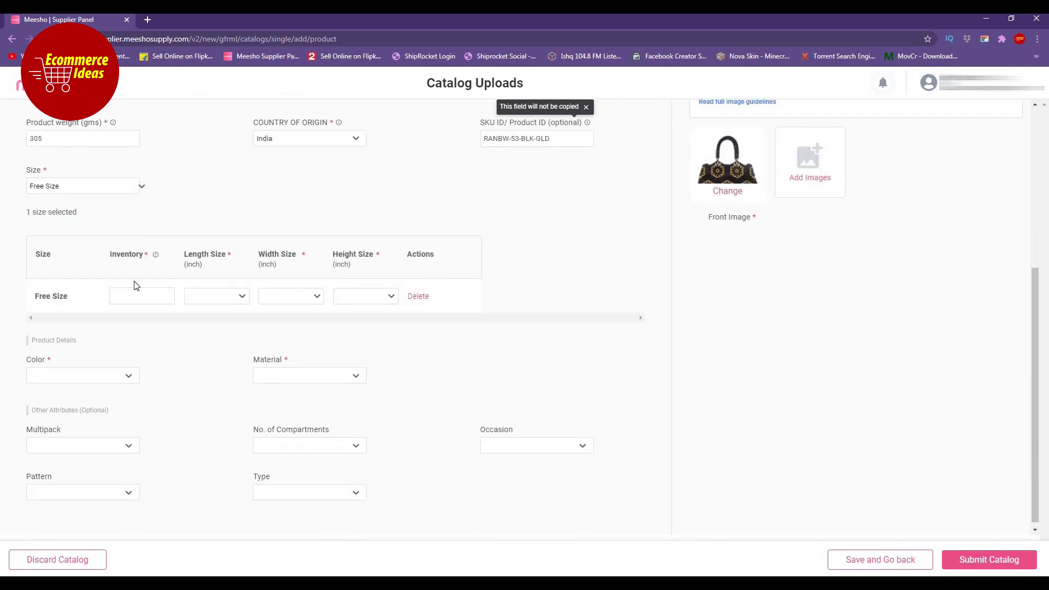
pyautogui.click(139, 294)
# Switch to the Excel worksheet and make row 11 taller to read the 53-BLK-GLD handbag's full dimensions.
pyautogui.click(236, 297)
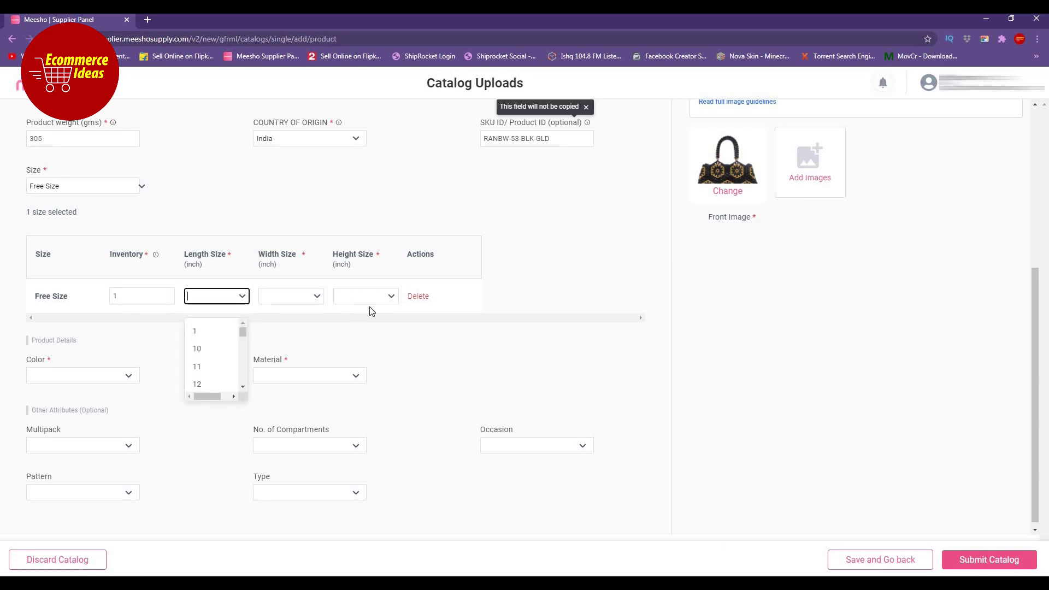
pyautogui.hotkey('alt', 'Tab')
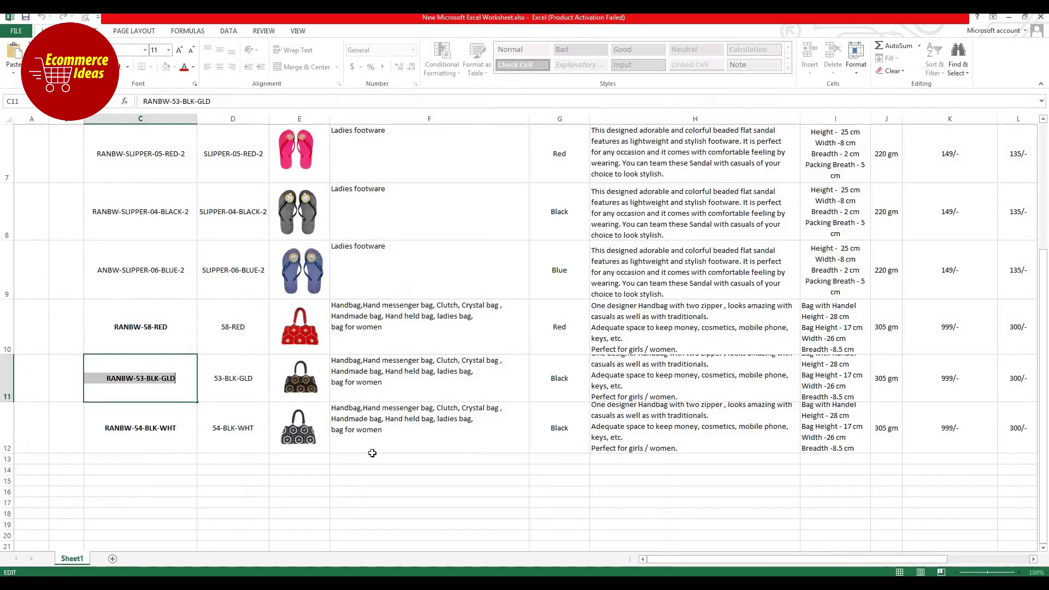
pyautogui.click(851, 393)
pyautogui.scroll(1, 851, 393)
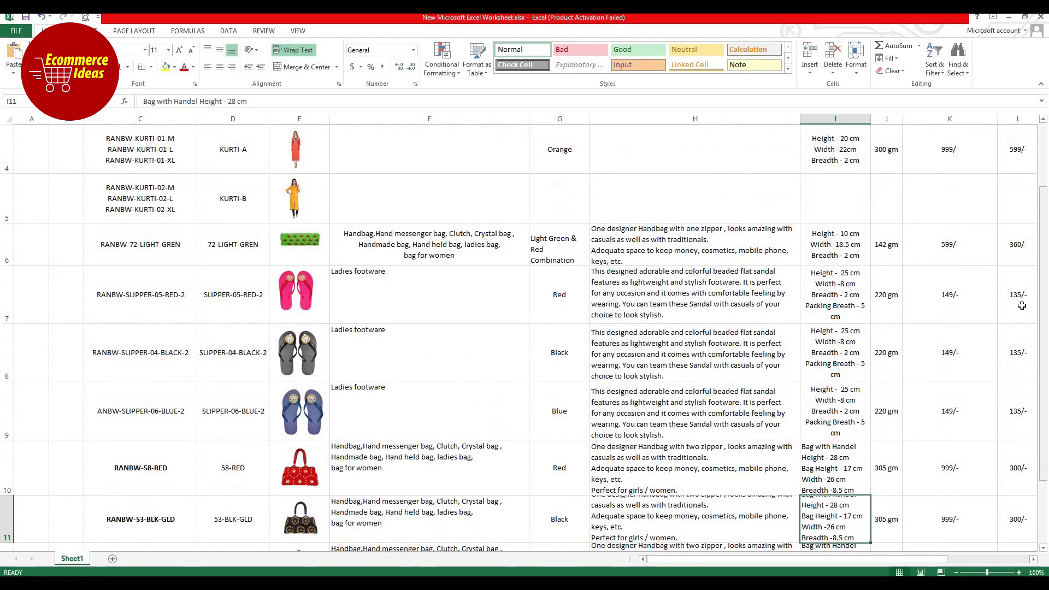
pyautogui.scroll(-1, 43, 520)
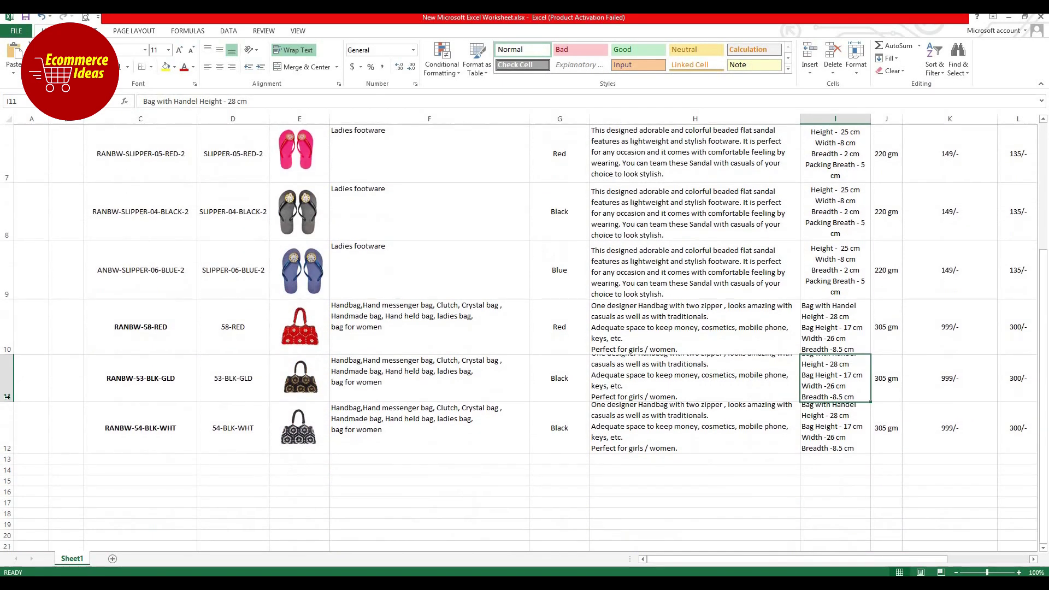
pyautogui.moveTo(10, 420); pyautogui.dragTo(10, 421)
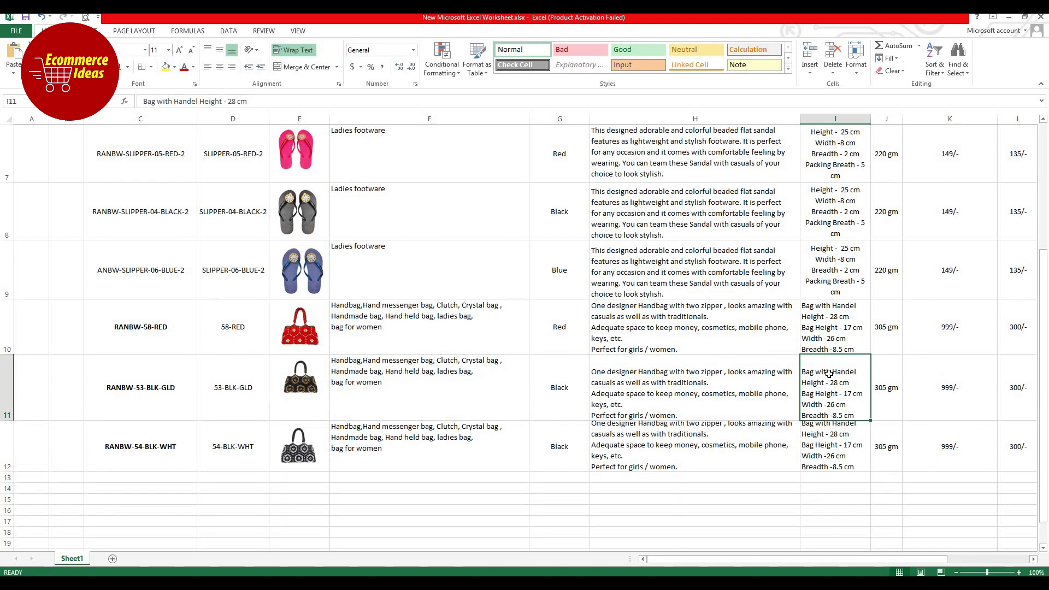
# Return to the Meesho supplier panel and set the Free Size row's Height Size to 28.
pyautogui.hotkey('alt', 'Tab')
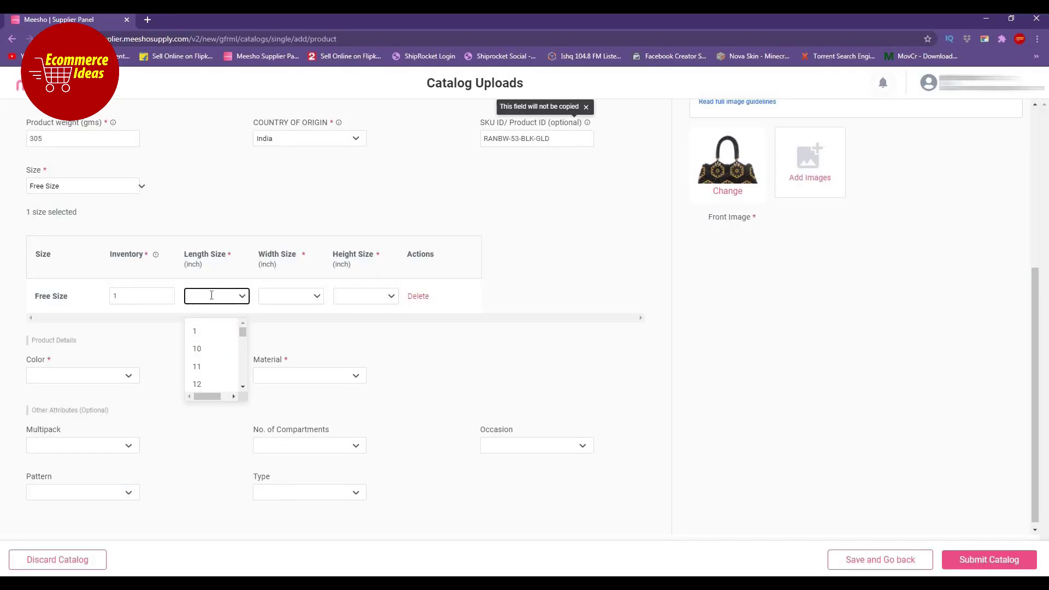
pyautogui.click(362, 289)
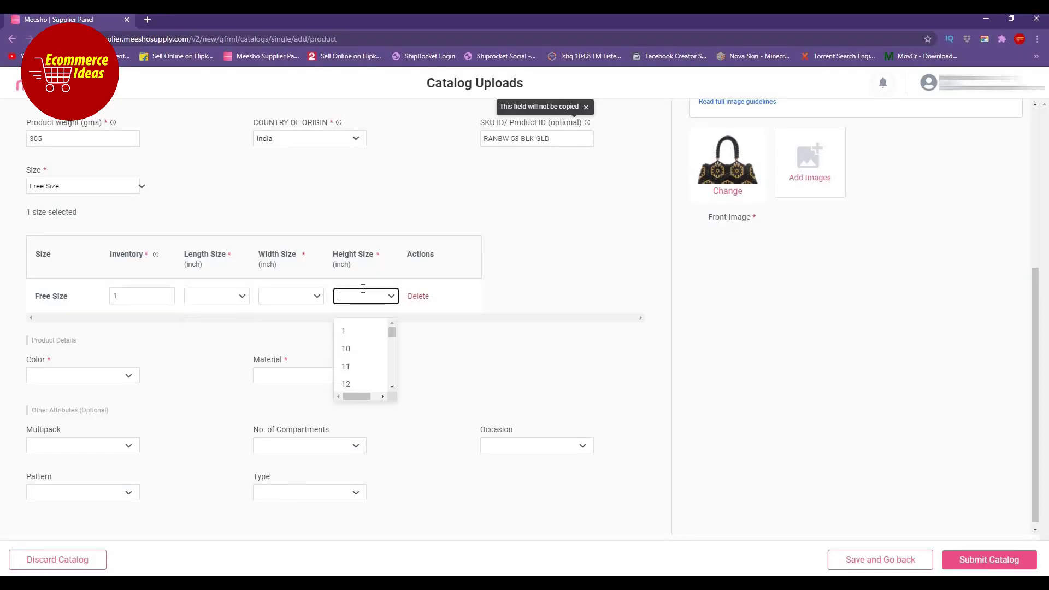
pyautogui.scroll(-8, 392, 352)
pyautogui.scroll(3, 392, 365)
pyautogui.click(349, 338)
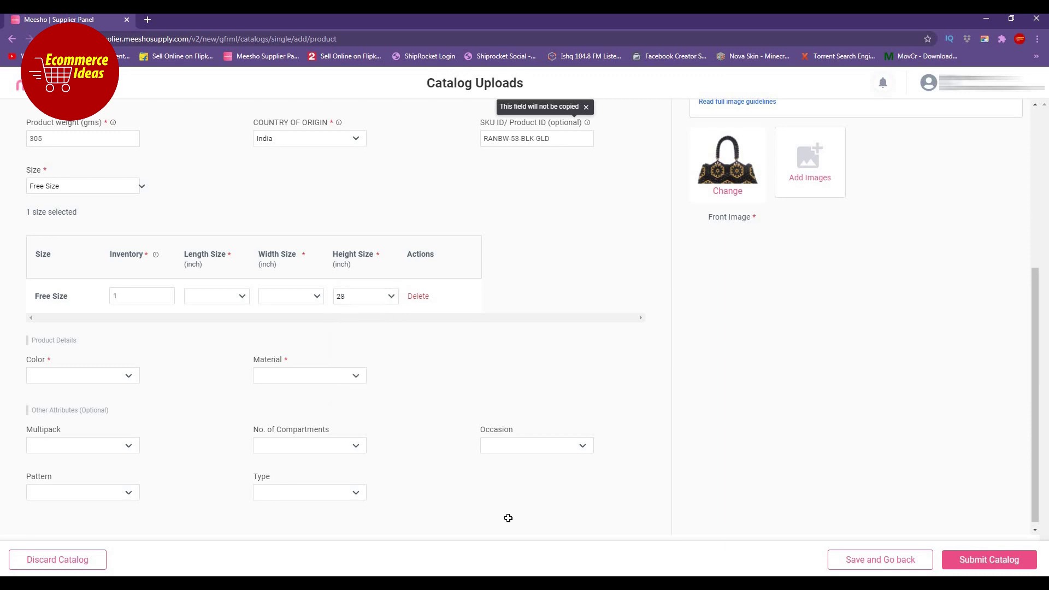
# Check the handbag's width in the Excel worksheet and set the Free Size row's Width Size to 26 in Meesho.
pyautogui.hotkey('alt', 'Tab')
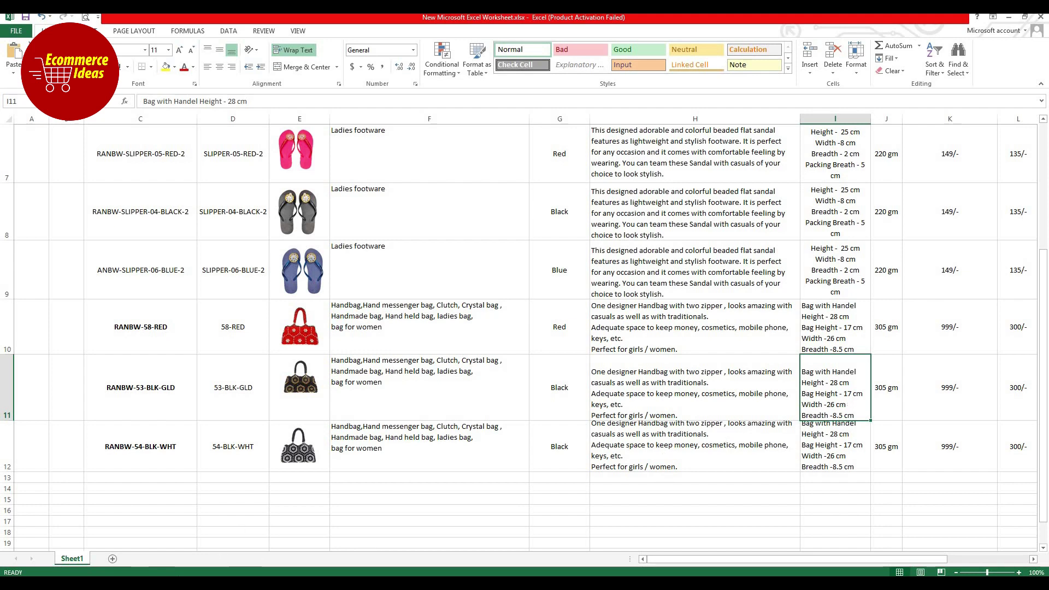
pyautogui.hotkey('alt', 'Tab')
pyautogui.click(290, 293)
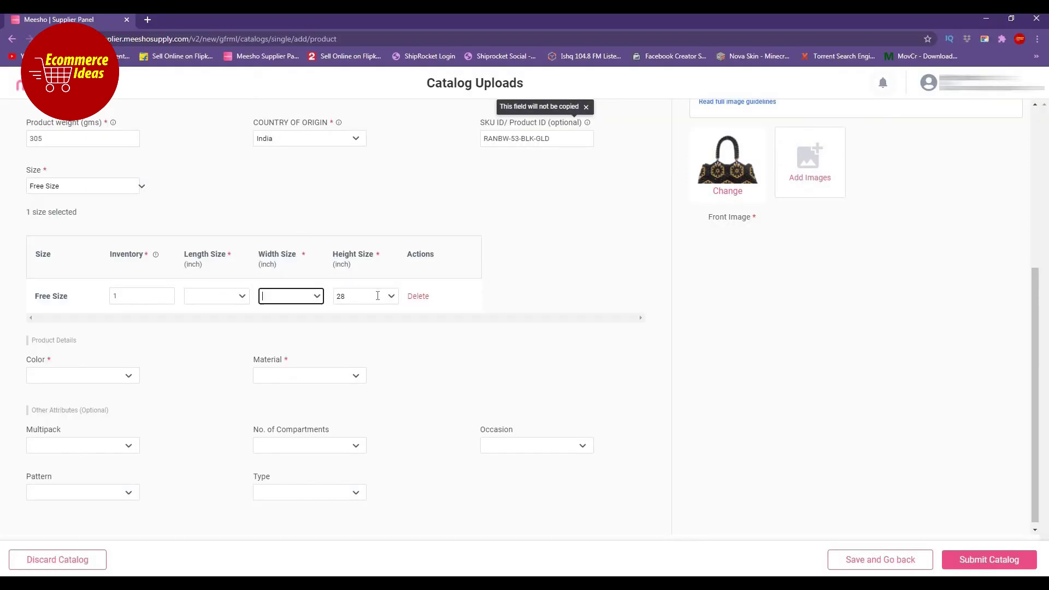
pyautogui.scroll(-5, 316, 354)
pyautogui.scroll(2, 316, 362)
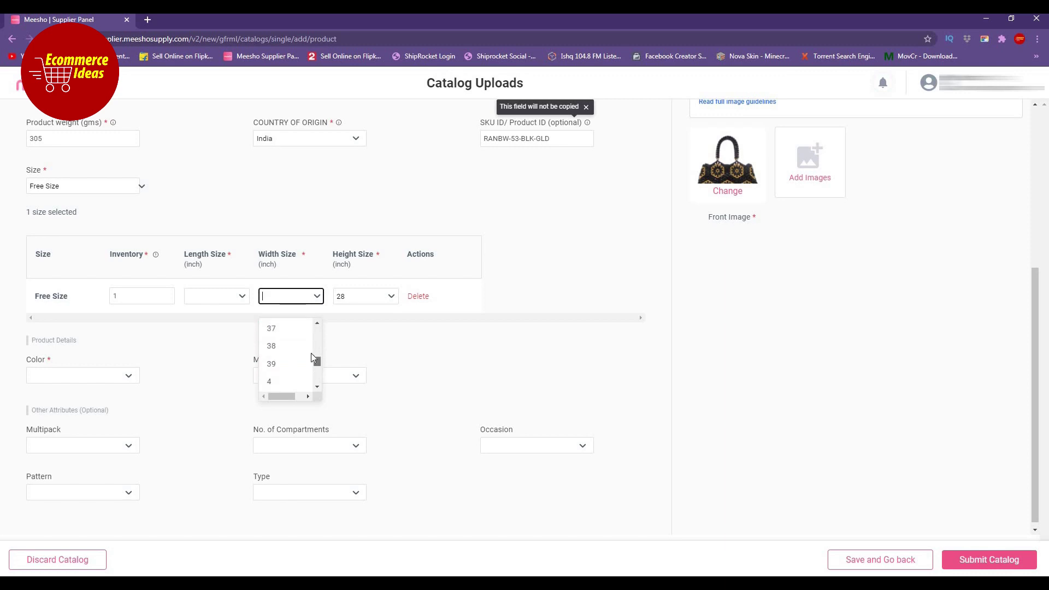
# Set the Free Size row's Length Size to 8, checking the available length values.
pyautogui.click(242, 296)
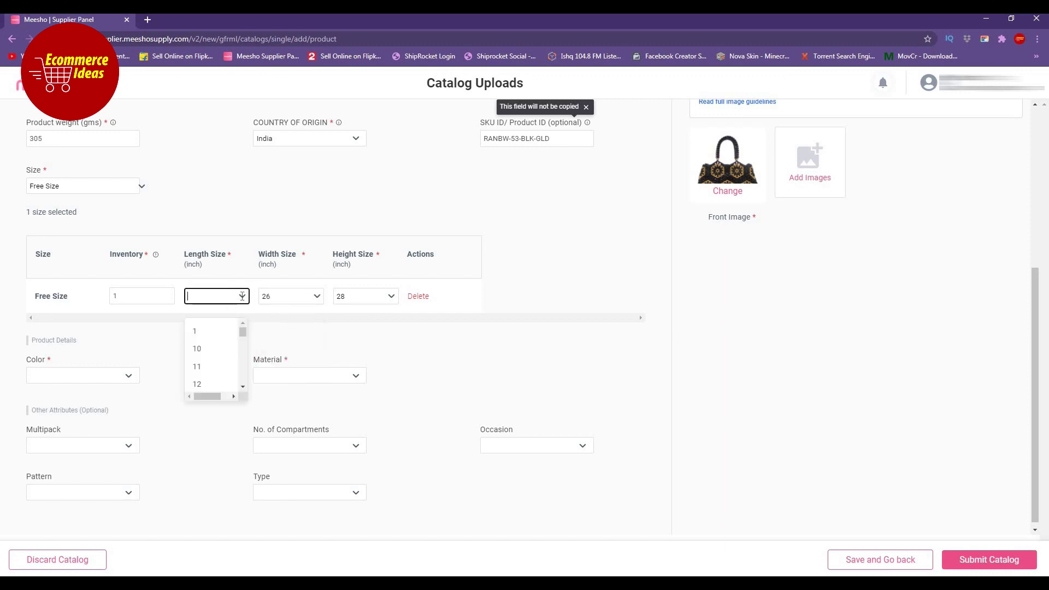
pyautogui.moveTo(242, 331)
pyautogui.mouseDown()
pyautogui.moveTo(243, 356)
pyautogui.moveTo(243, 324)
pyautogui.mouseUp()
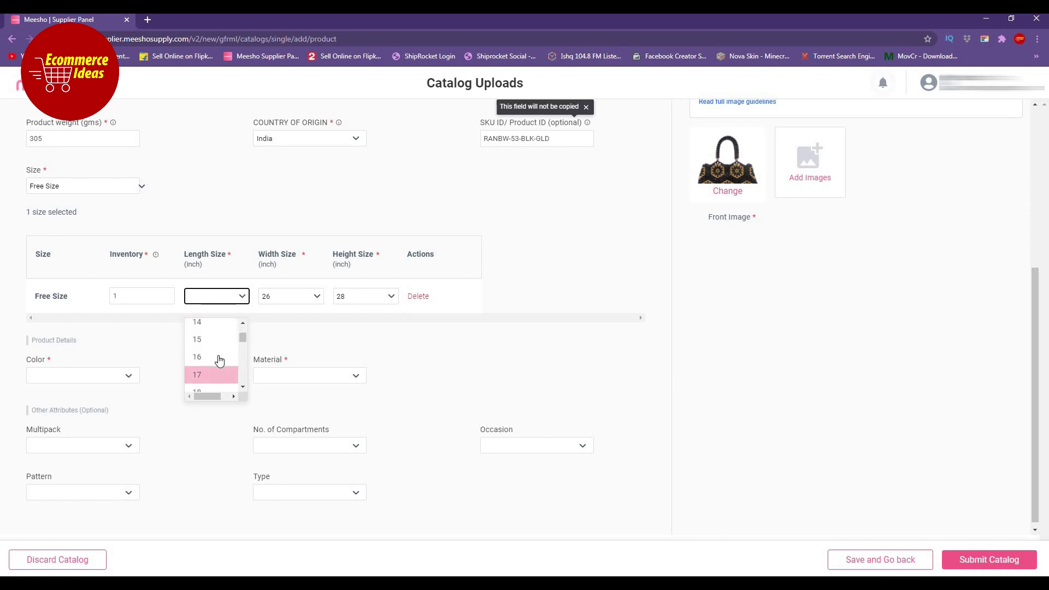
pyautogui.moveTo(244, 330); pyautogui.dragTo(242, 386)
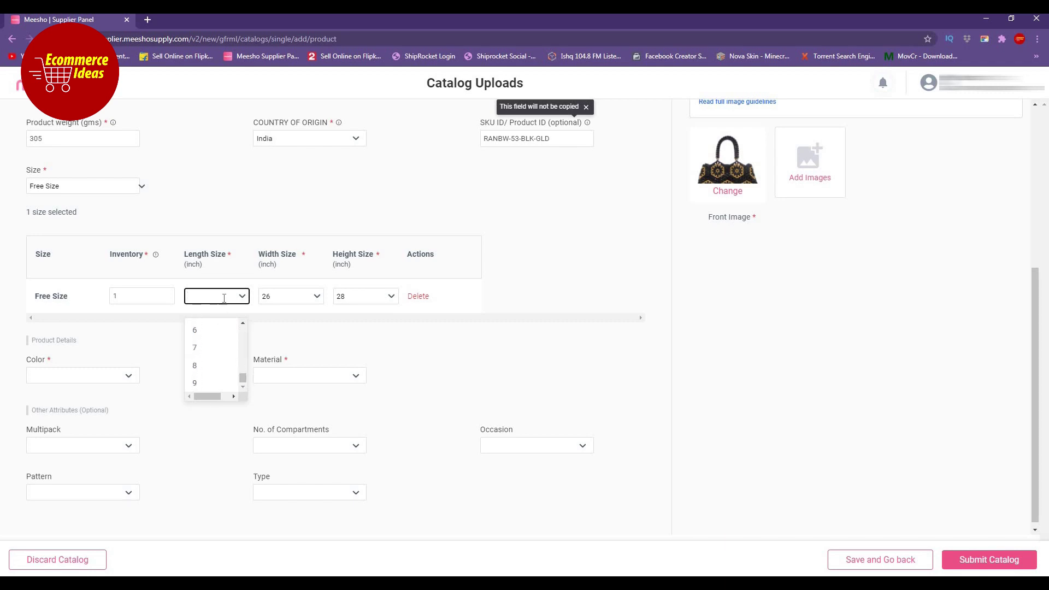
pyautogui.click(206, 365)
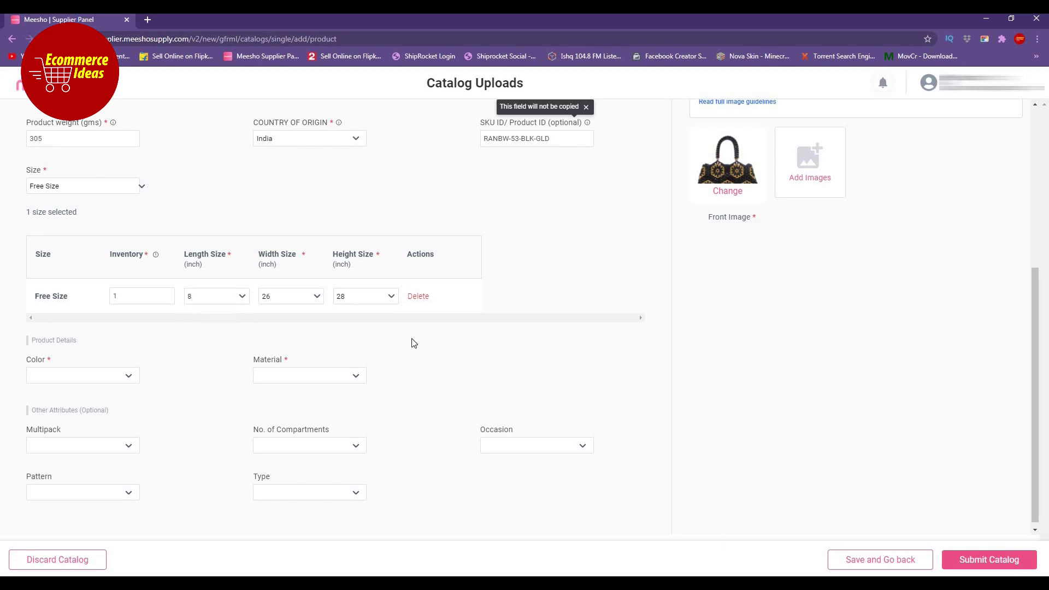
pyautogui.click(244, 293)
pyautogui.moveTo(244, 330); pyautogui.dragTo(244, 376)
pyautogui.click(91, 336)
# Set Product 1's Color to Black and its Material to Fabric.
pyautogui.click(121, 376)
pyautogui.click(103, 415)
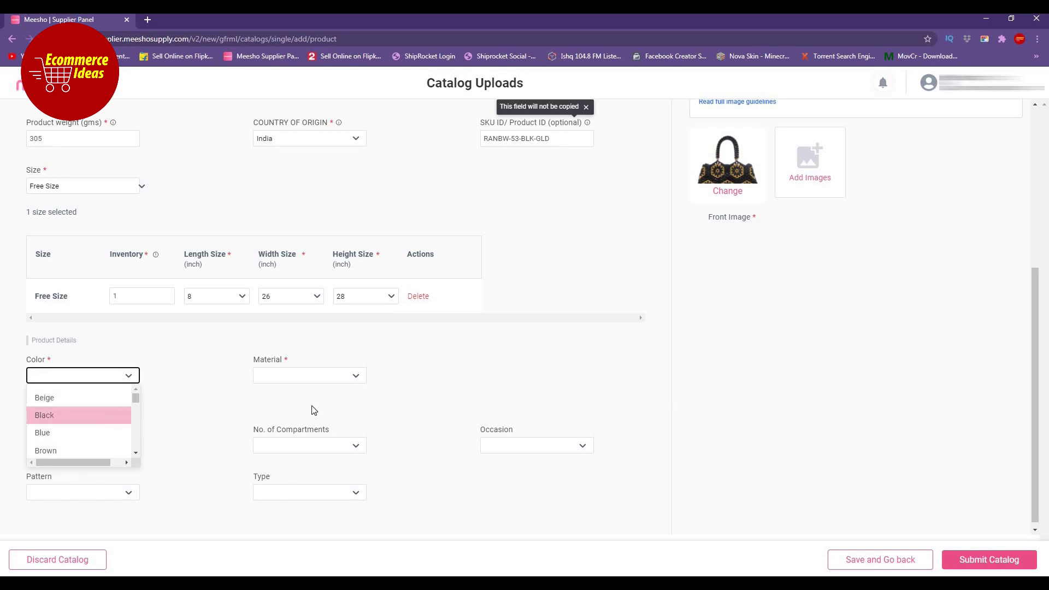
pyautogui.click(357, 376)
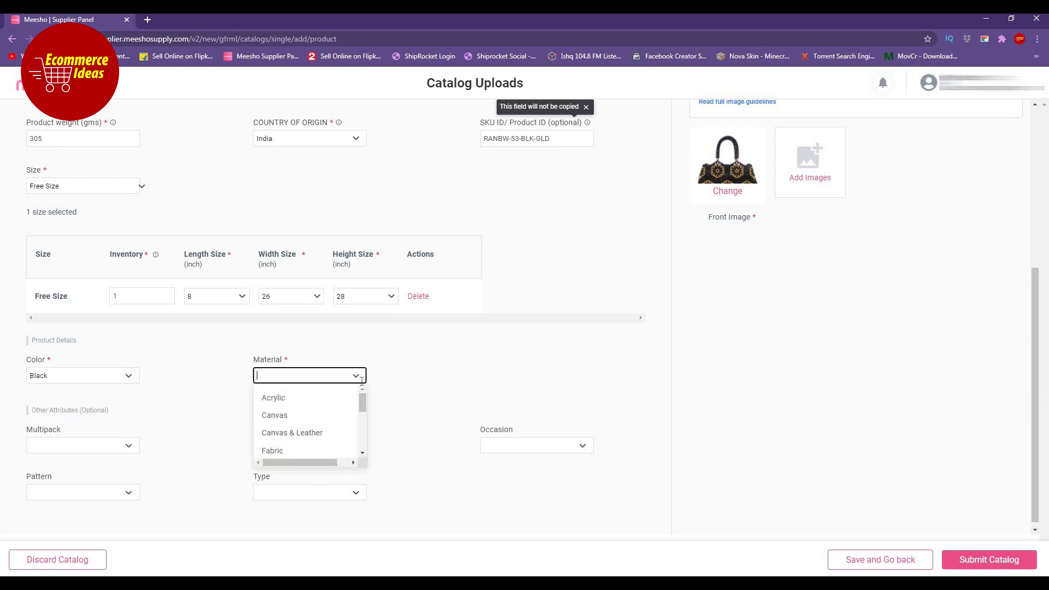
pyautogui.moveTo(363, 412); pyautogui.dragTo(360, 454)
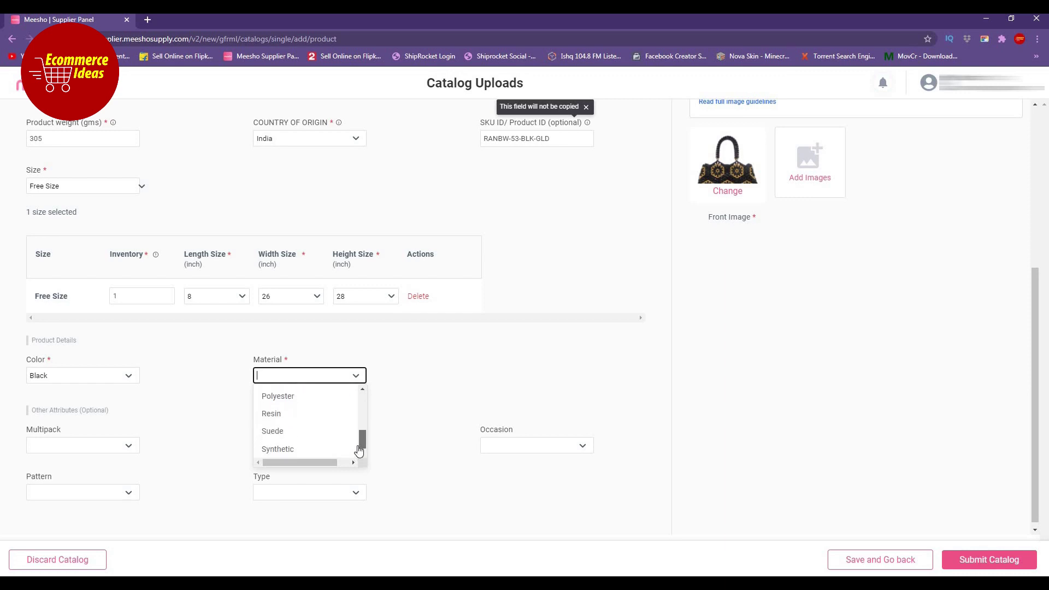
pyautogui.scroll(5, 340, 435)
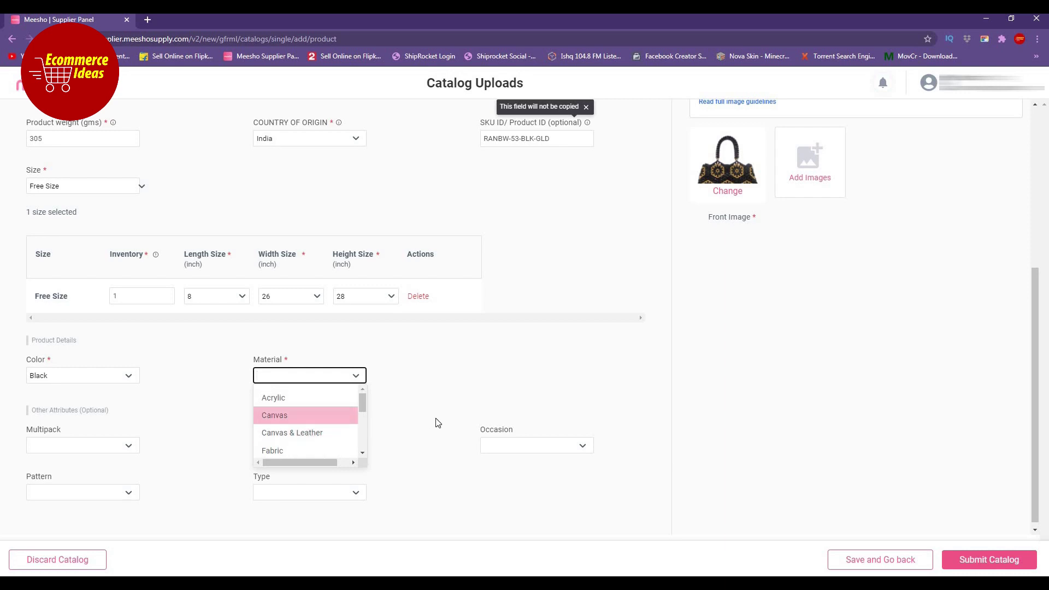
pyautogui.moveTo(362, 411)
pyautogui.mouseDown()
pyautogui.moveTo(354, 449)
pyautogui.moveTo(358, 401)
pyautogui.mouseUp()
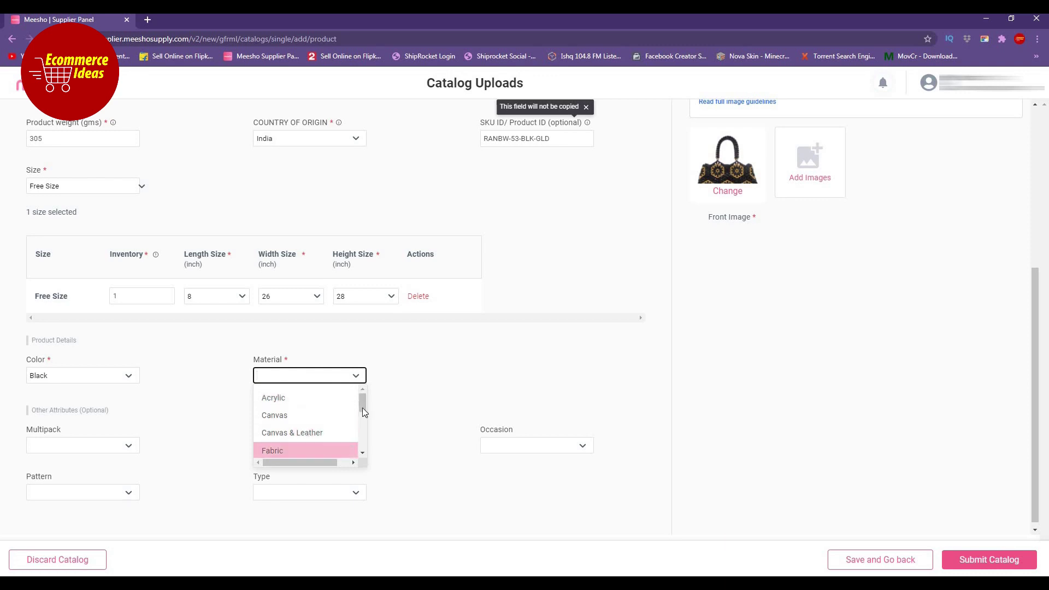
pyautogui.moveTo(362, 410); pyautogui.dragTo(364, 425)
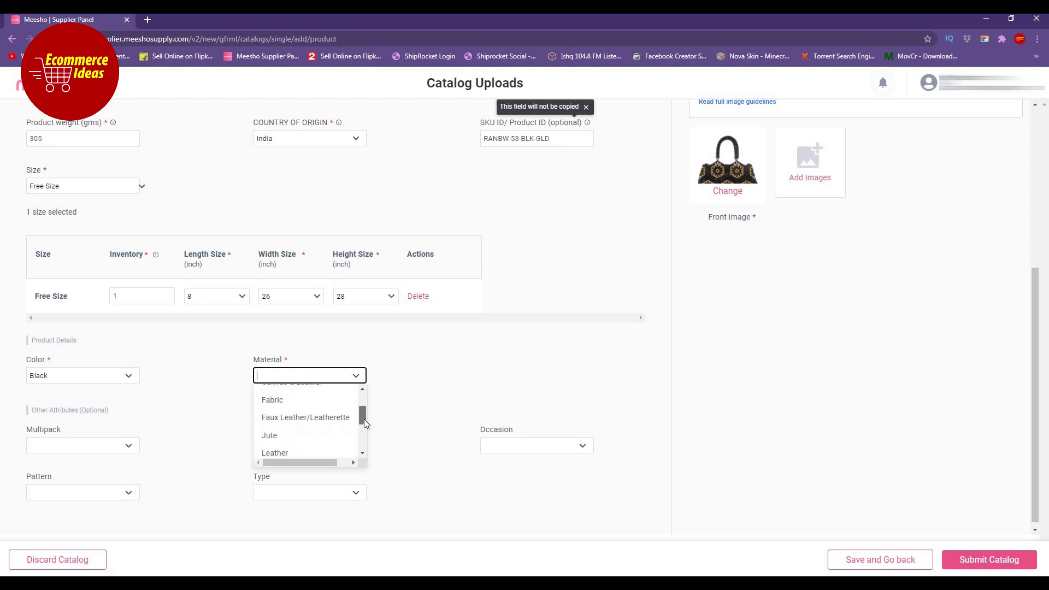
pyautogui.click(297, 402)
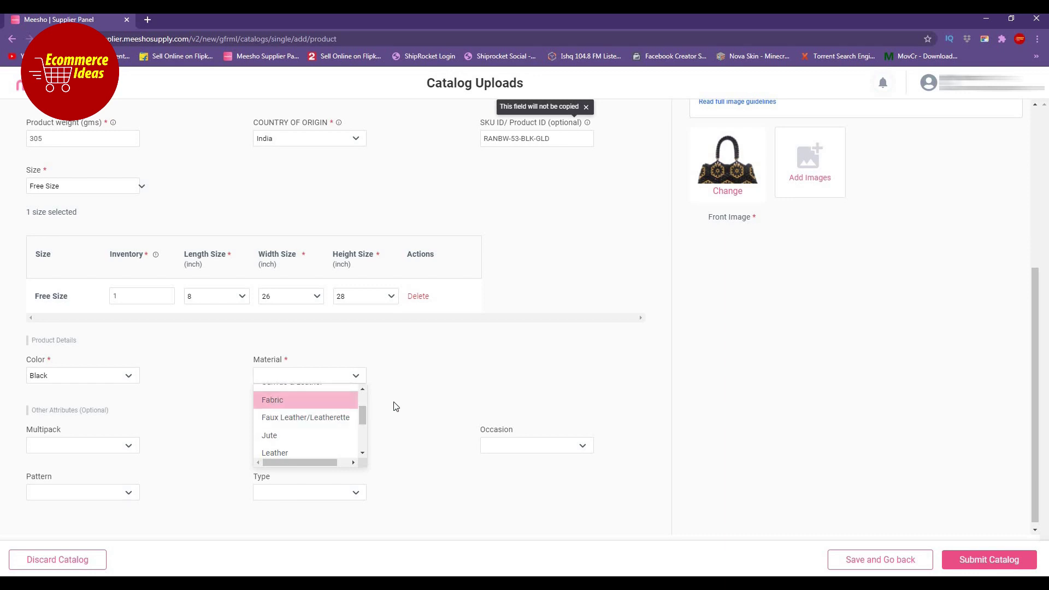
# Set Product 1's optional Multipack attribute to 1.
pyautogui.click(129, 447)
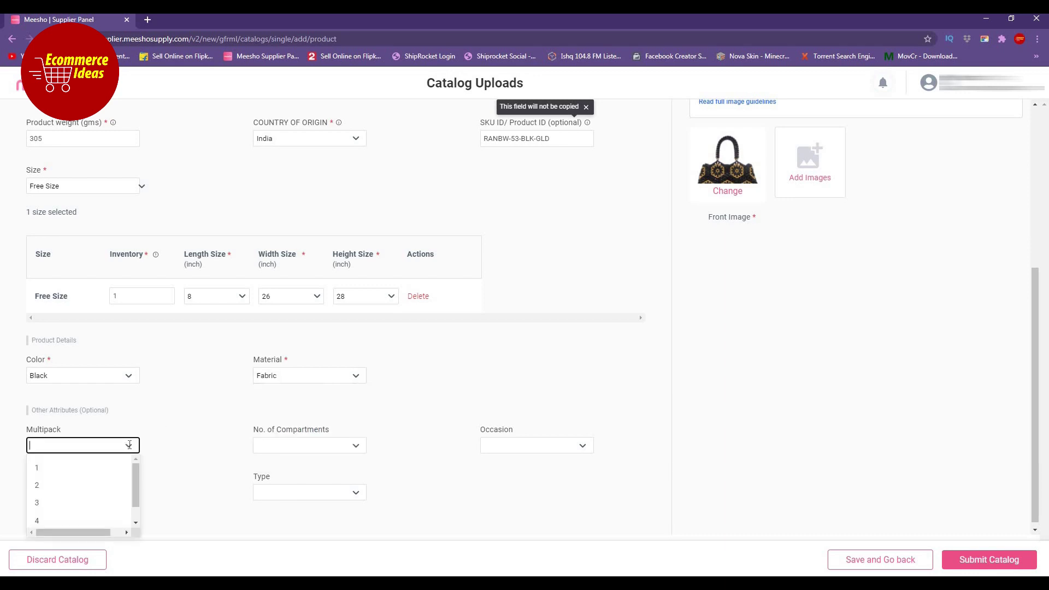
pyautogui.click(129, 443)
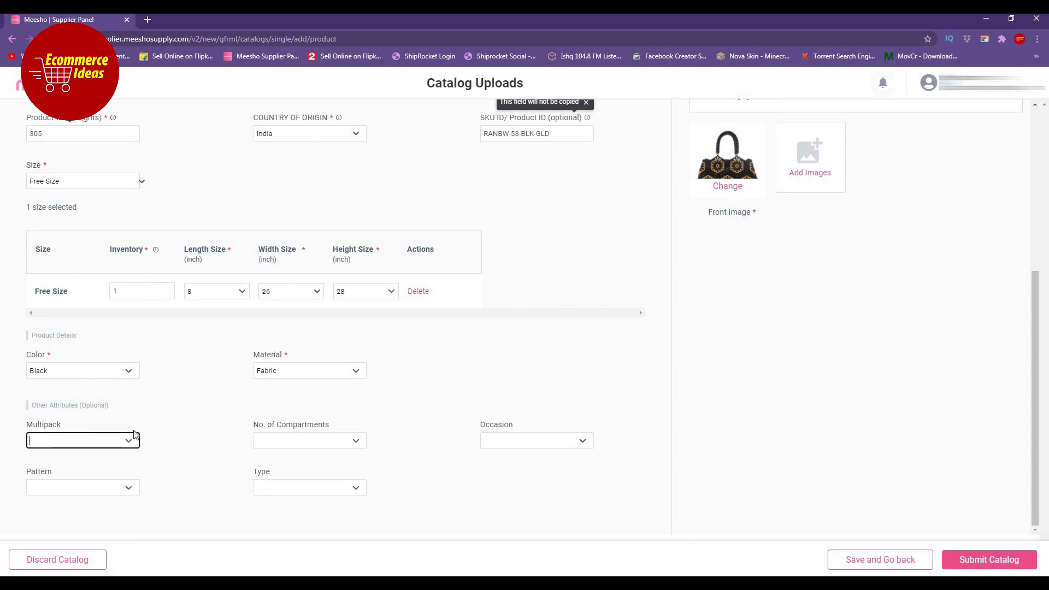
pyautogui.press('Down')
pyautogui.press('Return')
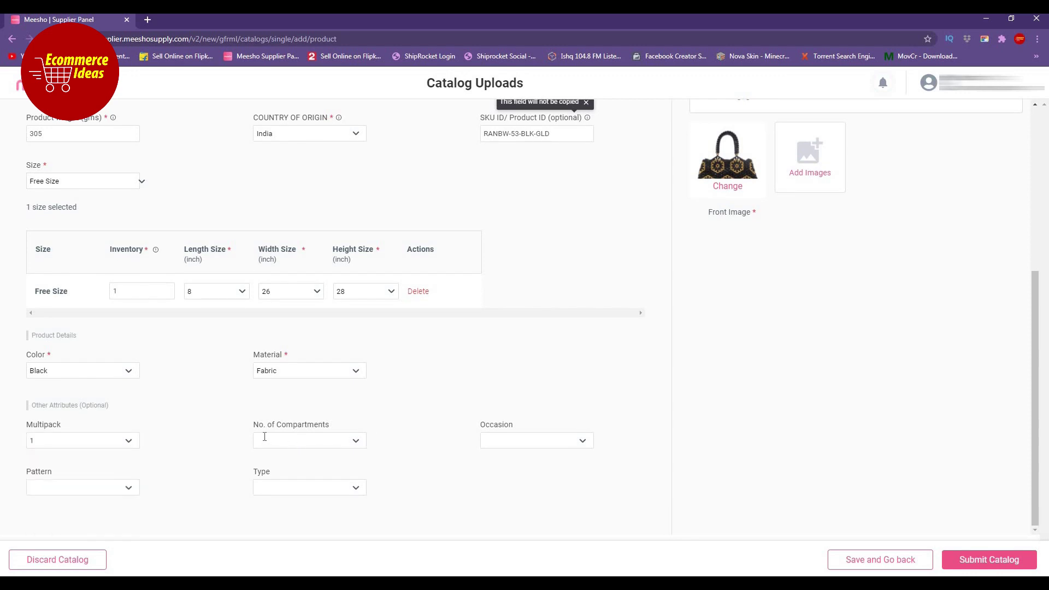
# Set Product 1's No. of Compartments to 1 and its Occasion to Ethnic.
pyautogui.click(354, 442)
pyautogui.press('Down')
pyautogui.press('Return')
pyautogui.click(539, 437)
pyautogui.press('Down')
pyautogui.press('Down')
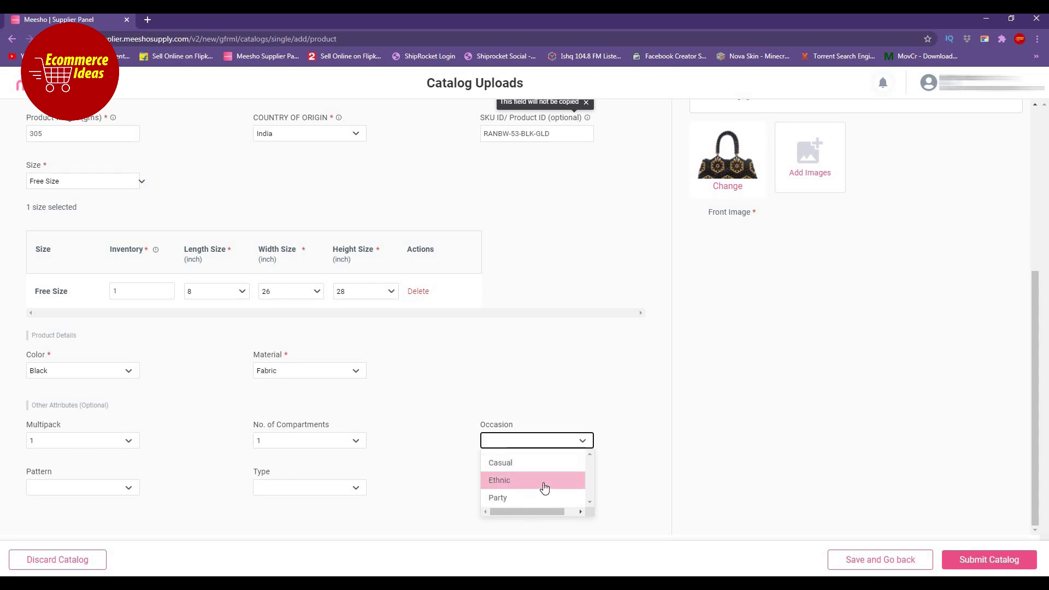
pyautogui.click(561, 486)
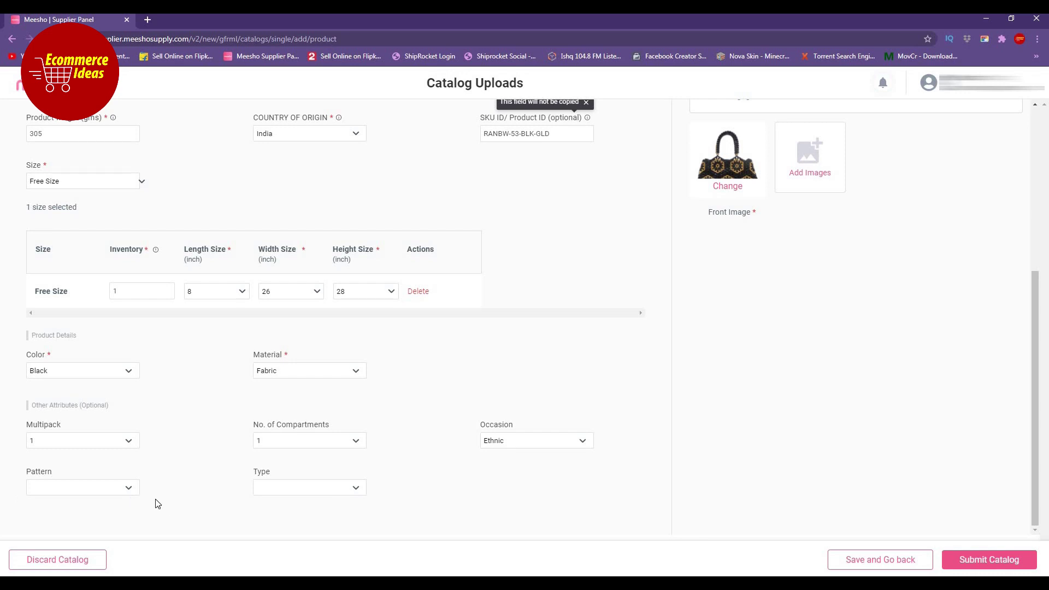
# Set Product 1's Pattern to Floral and its Type to Handheld.
pyautogui.click(127, 487)
pyautogui.click(431, 479)
pyautogui.click(129, 488)
pyautogui.scroll(-3, 131, 530)
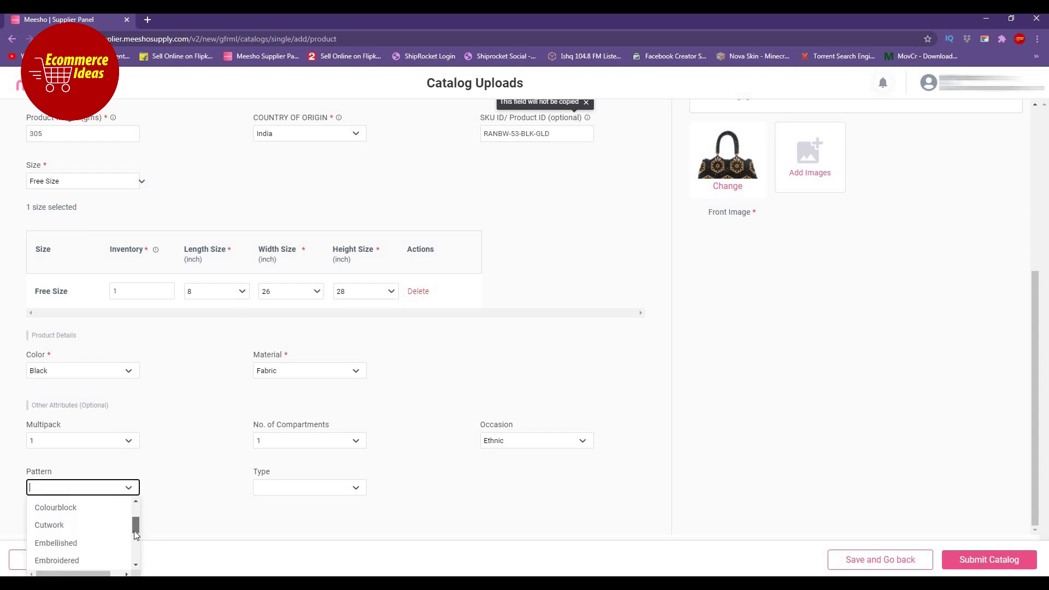
pyautogui.click(60, 544)
pyautogui.click(352, 489)
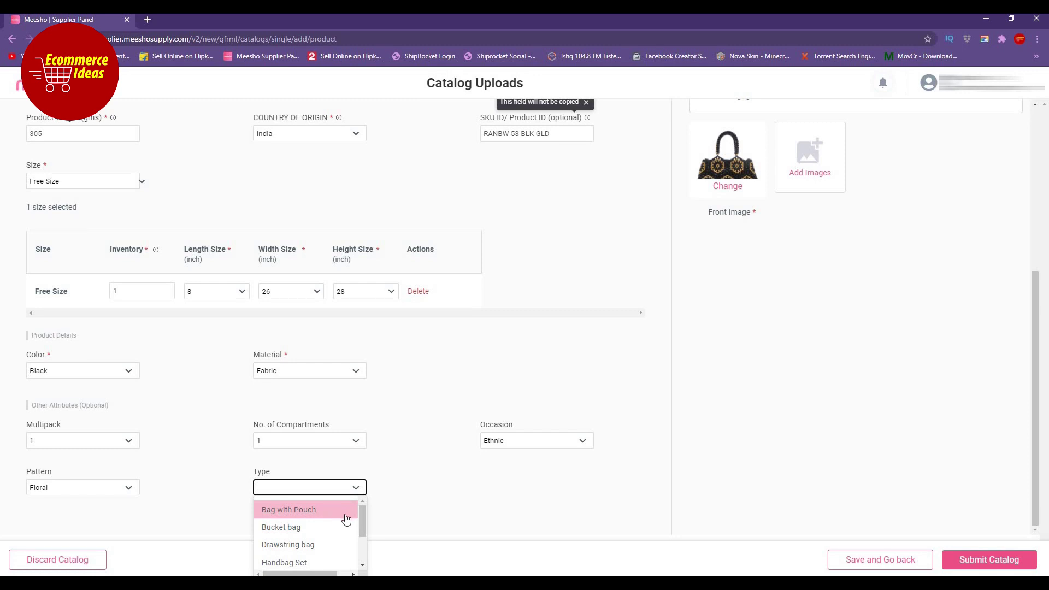
pyautogui.moveTo(364, 524); pyautogui.dragTo(347, 537)
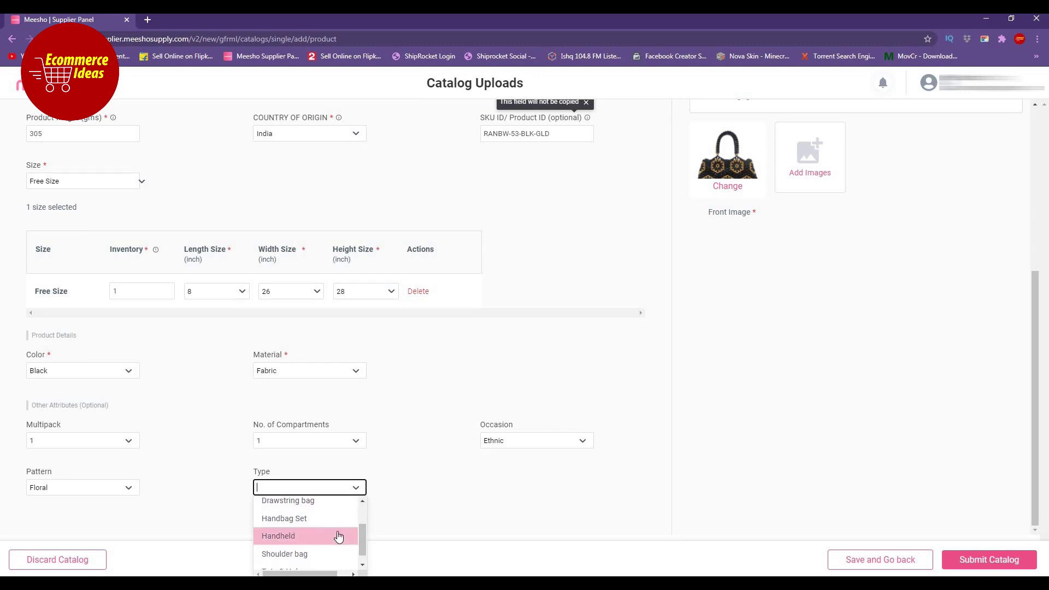
pyautogui.press('Return')
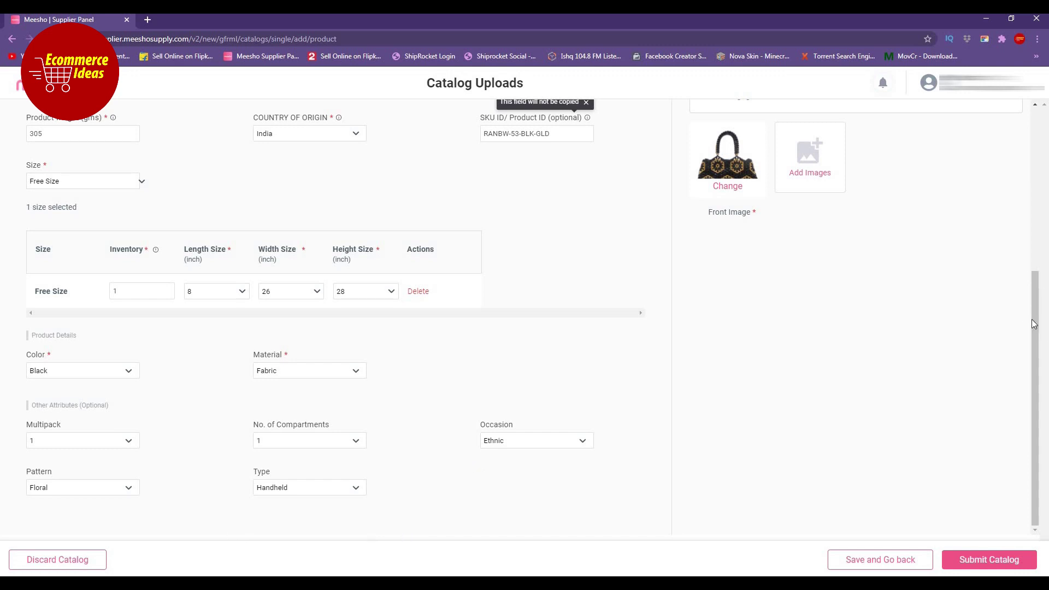
# Review the details copied from Product 1 to Product 2 and Product 3, checking which fields are still empty.
pyautogui.scroll(3, 213, 333)
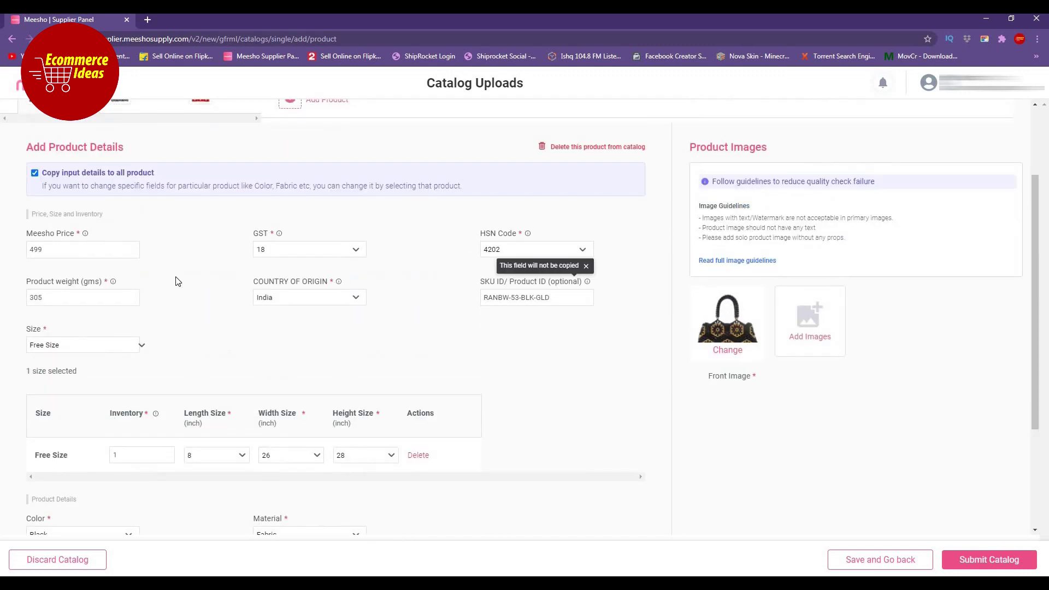
pyautogui.scroll(2, 159, 257)
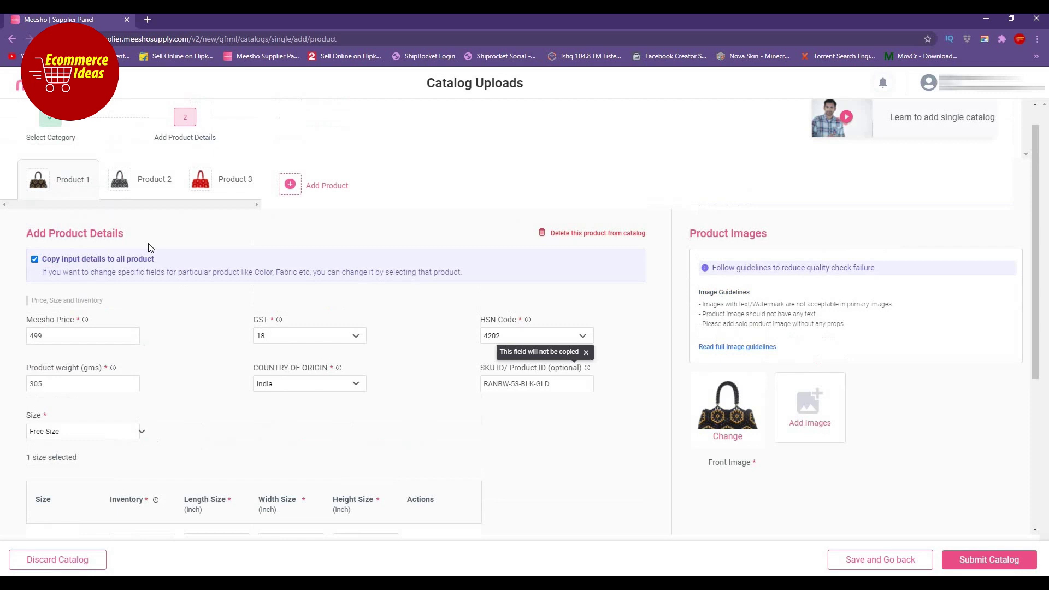
pyautogui.click(148, 213)
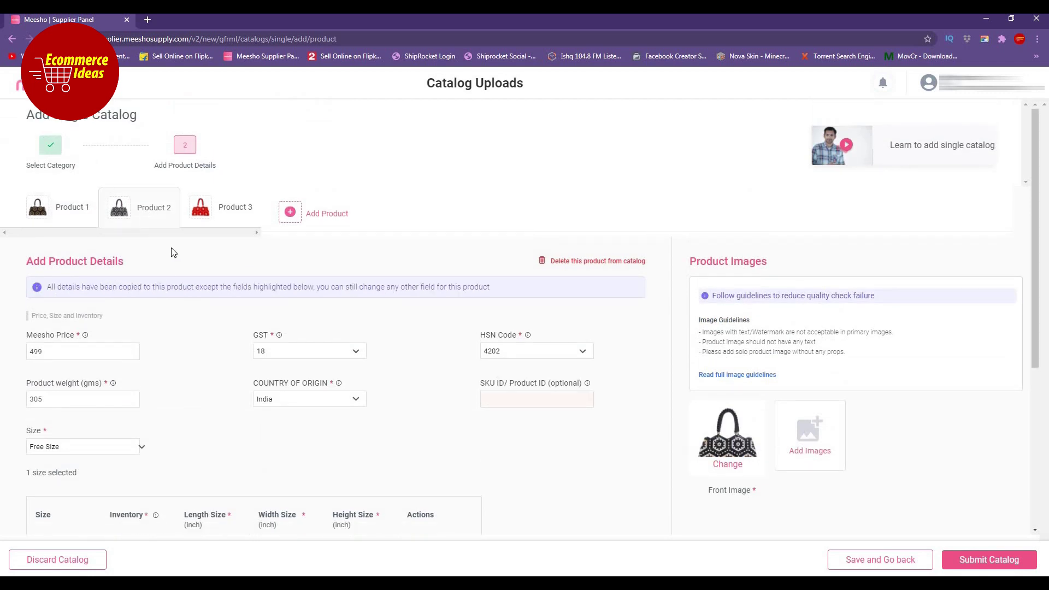
pyautogui.click(47, 213)
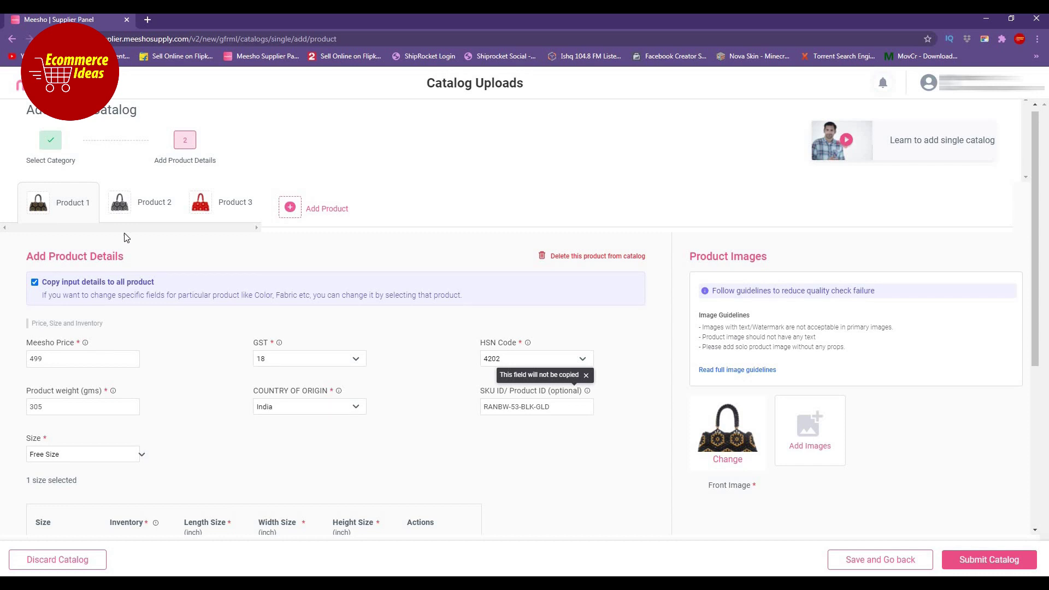
pyautogui.click(210, 203)
pyautogui.scroll(-5, 466, 314)
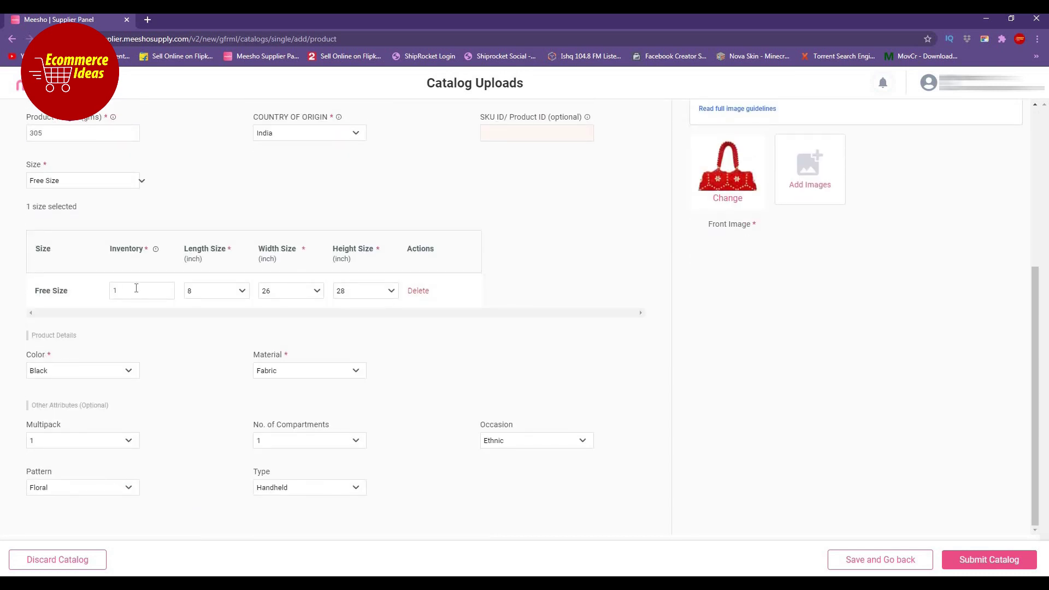
pyautogui.scroll(5, 164, 289)
pyautogui.click(154, 212)
pyautogui.scroll(-5, 125, 306)
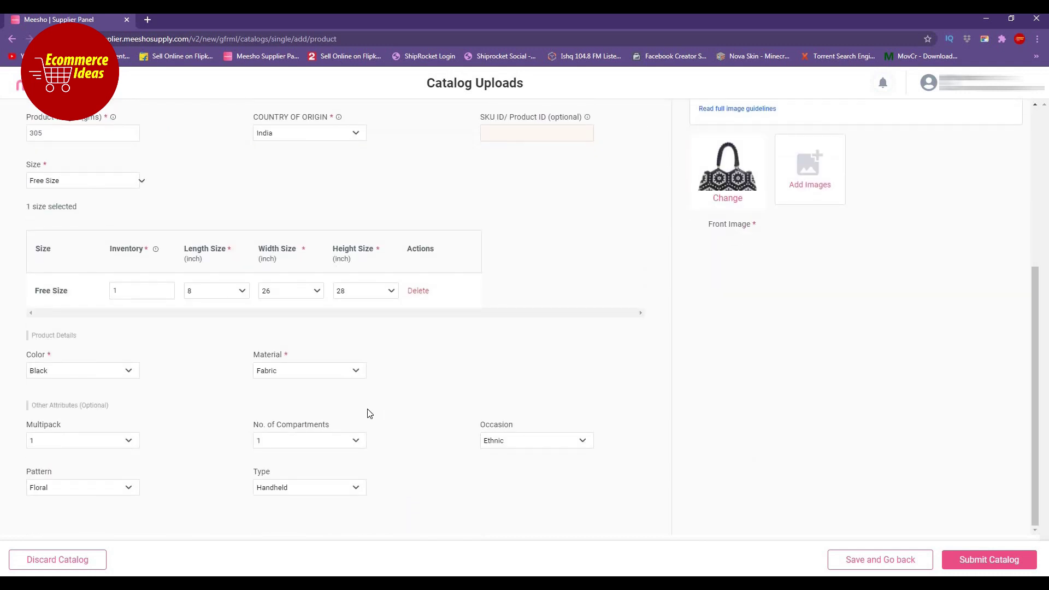
pyautogui.scroll(2, 370, 413)
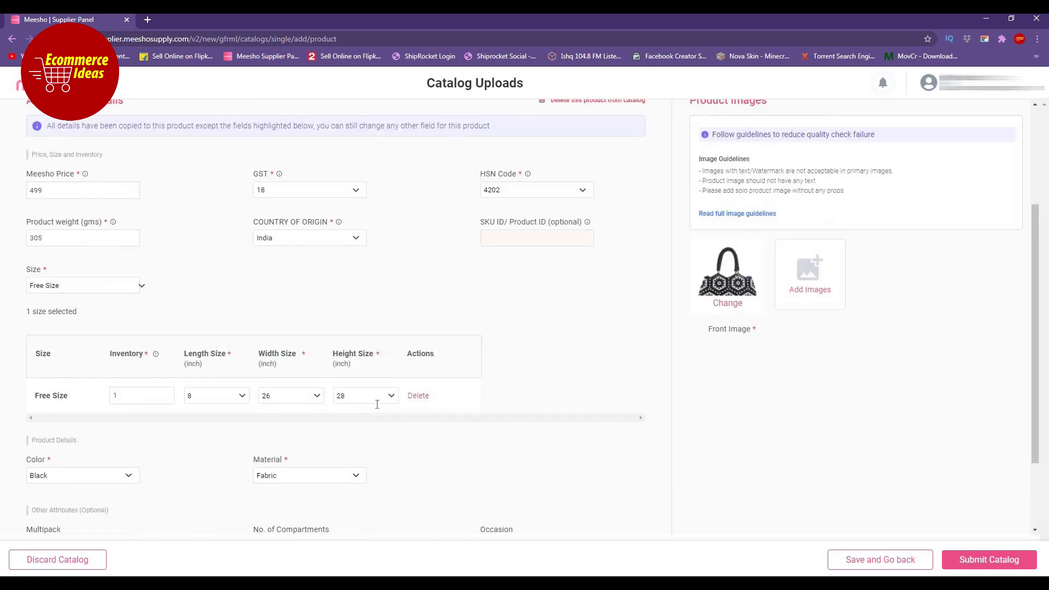
# Copy the black-and-white handbag's SKU, RANBW-54-BLK-WHT, from cell C12 of the Excel worksheet.
pyautogui.click(506, 245)
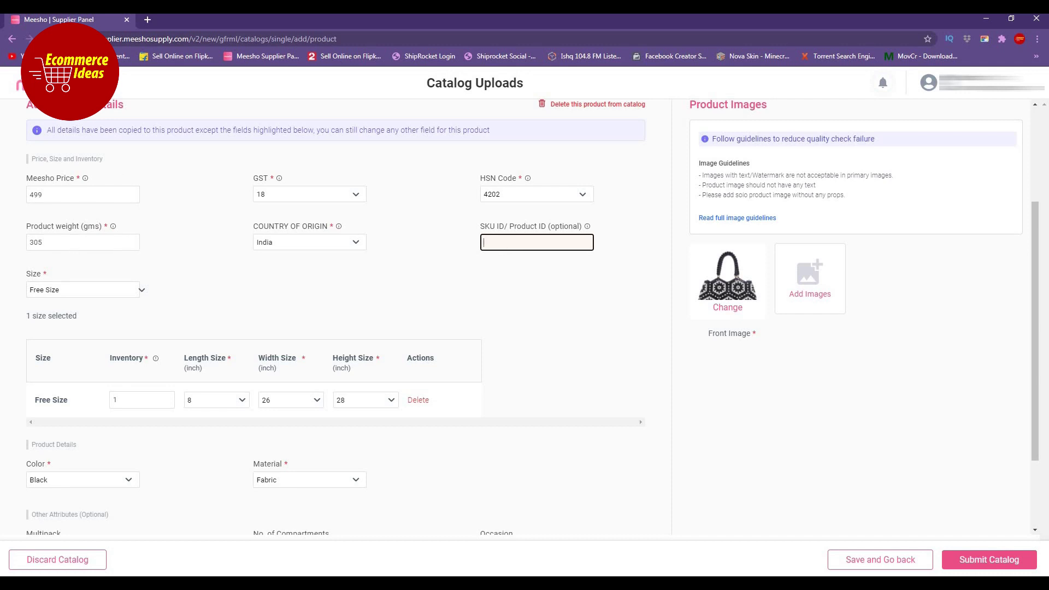
pyautogui.hotkey('alt', 'Tab')
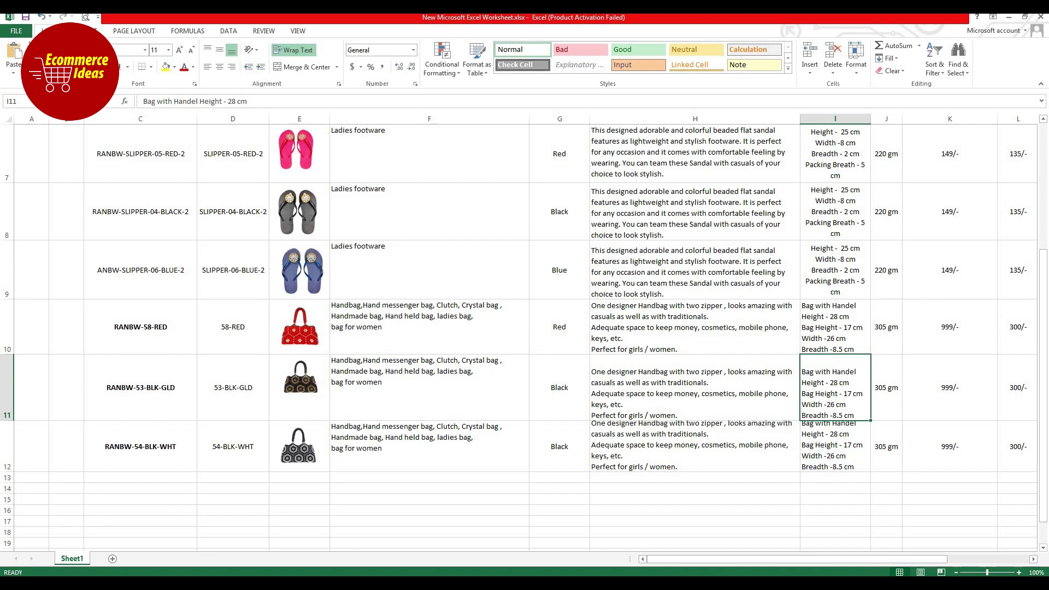
pyautogui.hotkey('alt', 'Tab')
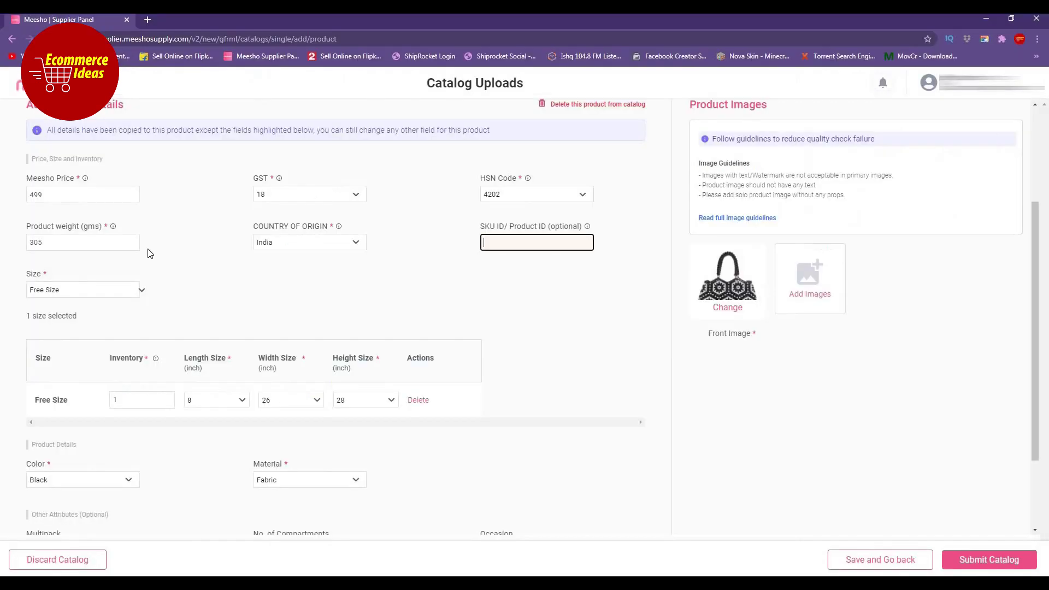
pyautogui.scroll(3, 133, 230)
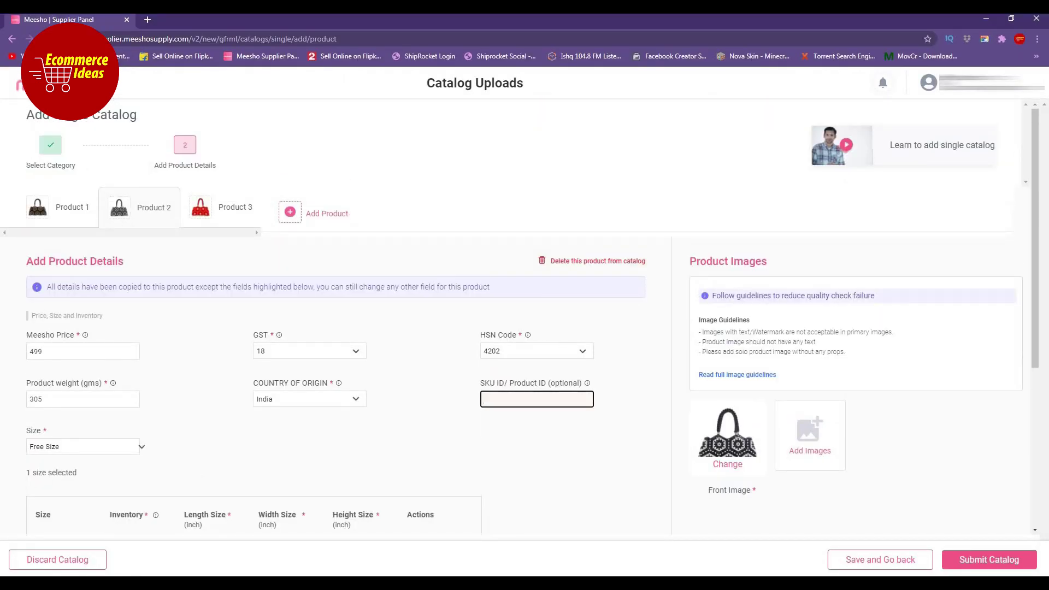
pyautogui.hotkey('alt', 'Tab')
pyautogui.click(284, 446)
pyautogui.click(123, 452)
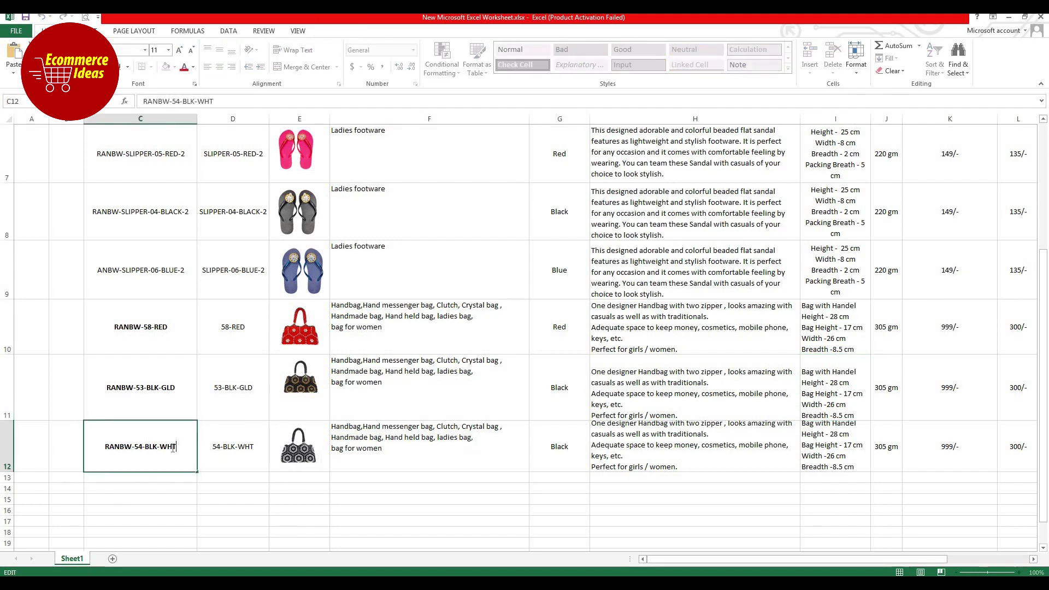
pyautogui.press('F2')
pyautogui.hotkey('shift', 'Home')
pyautogui.hotkey('ctrl', 'c')
# Switch back to Meesho and paste RANBW-54-BLK-WHT as Product 2's SKU ID.
pyautogui.hotkey('alt', 'Tab')
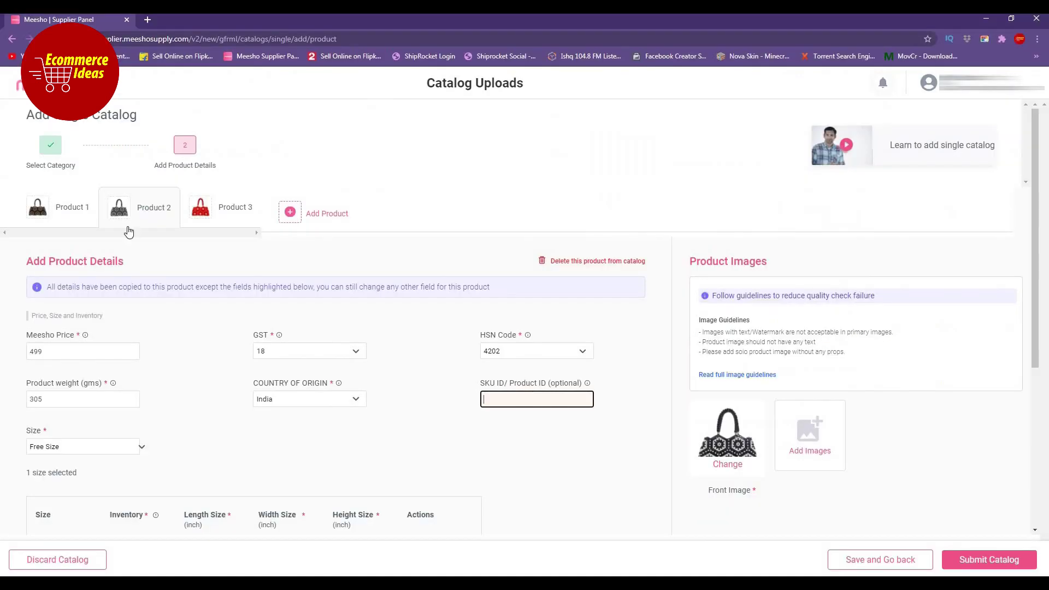
pyautogui.click(70, 401)
pyautogui.click(532, 399)
pyautogui.hotkey('ctrl', 'v')
# Change Product 3's Color to Red.
pyautogui.click(242, 224)
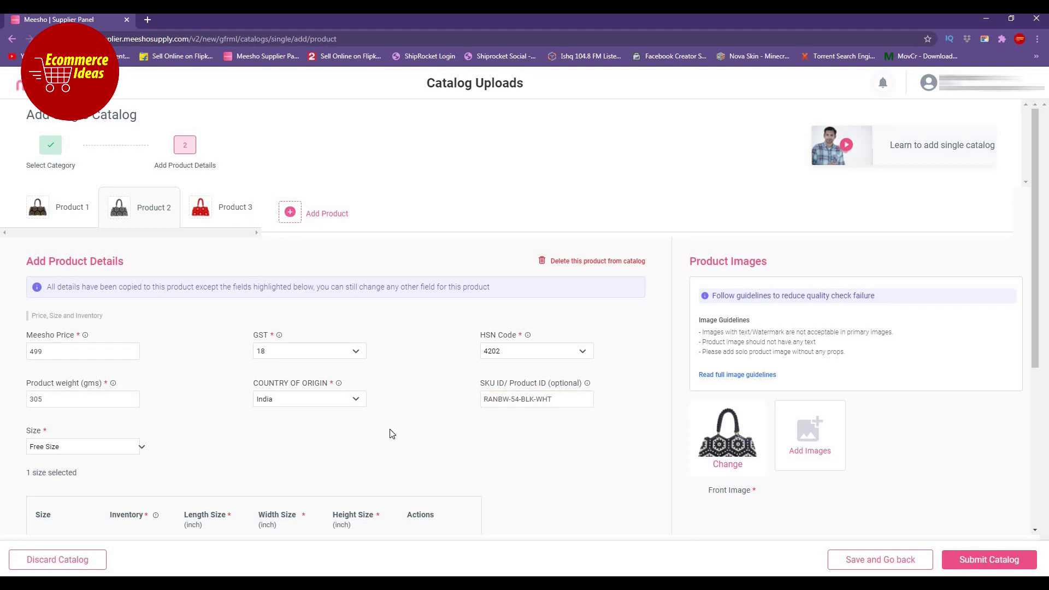
pyautogui.scroll(-2, 350, 425)
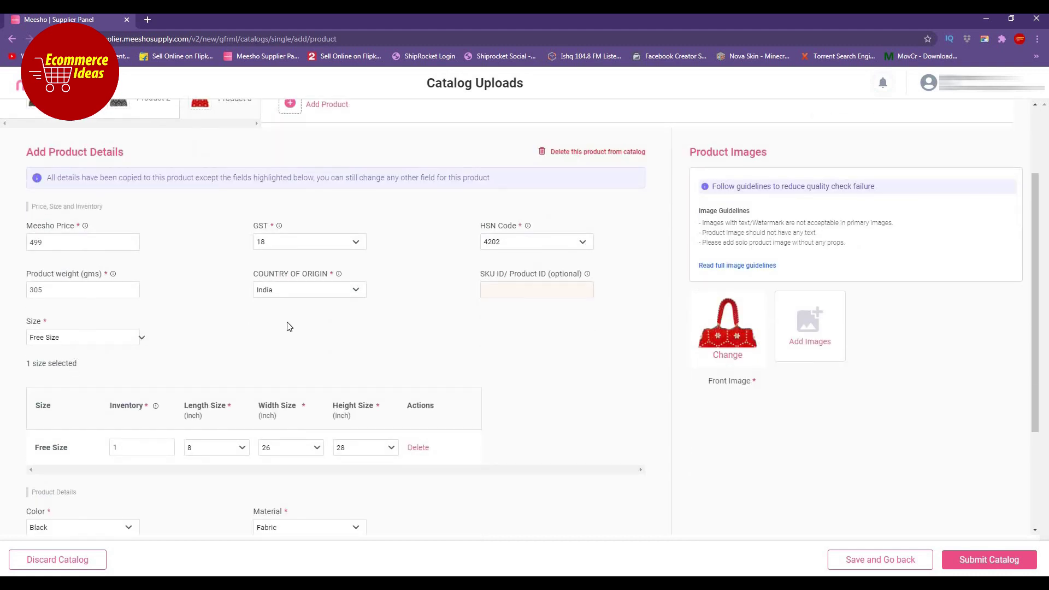
pyautogui.scroll(-1, 153, 528)
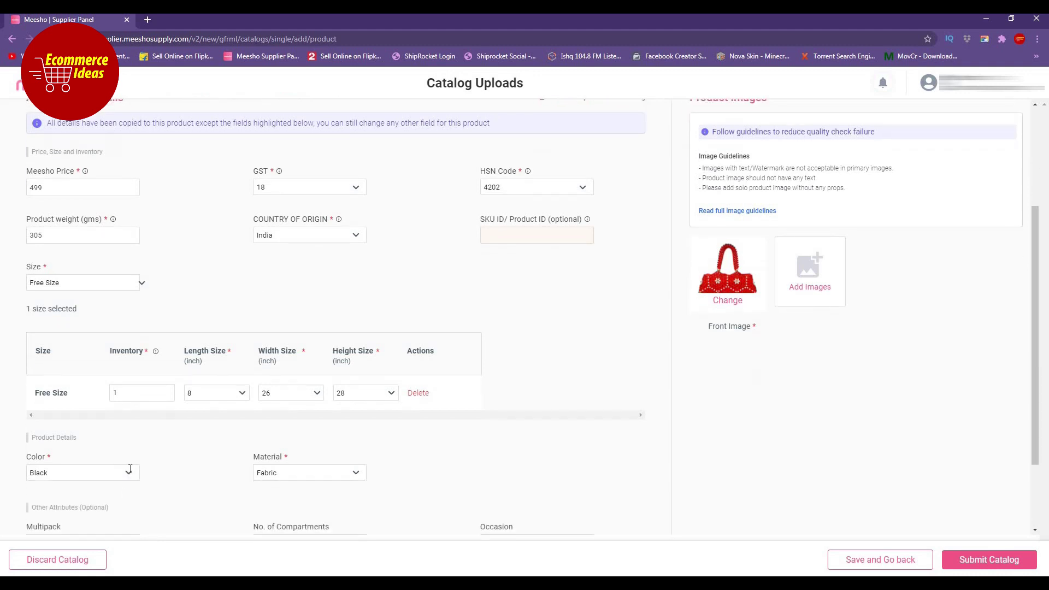
pyautogui.click(129, 472)
pyautogui.moveTo(135, 503); pyautogui.dragTo(113, 534)
pyautogui.scroll(-1, 114, 538)
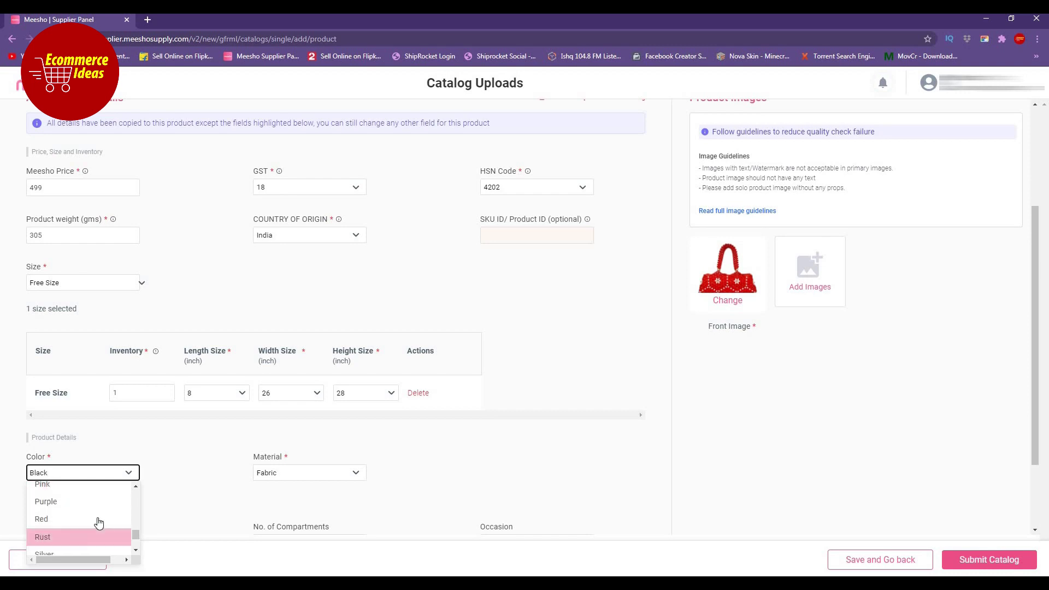
pyautogui.click(104, 536)
# Copy the red handbag's SKU, RANBW-58-RED, from the Excel worksheet and paste it as Product 3's SKU ID in Meesho.
pyautogui.hotkey('alt', 'Tab')
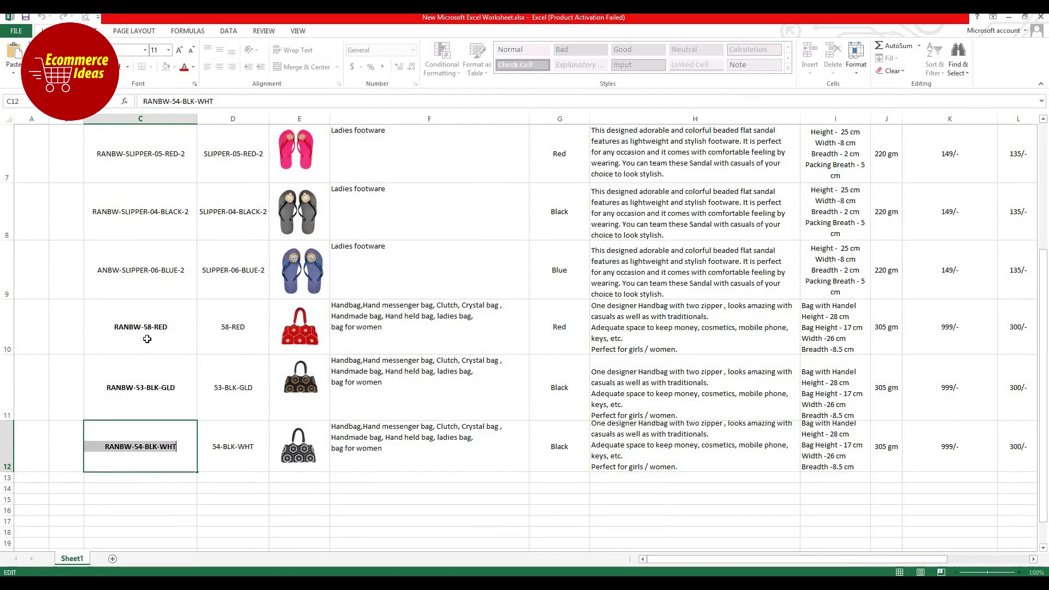
pyautogui.doubleClick(189, 349)
pyautogui.hotkey('shift', 'Home')
pyautogui.hotkey('ctrl', 'c')
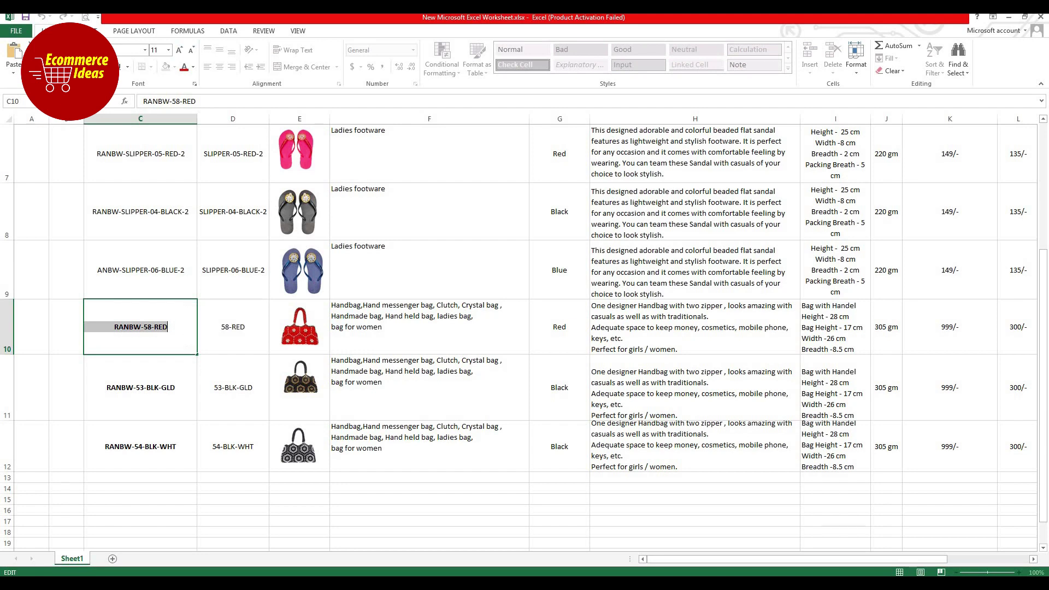
pyautogui.hotkey('alt', 'Tab')
pyautogui.click(535, 230)
pyautogui.hotkey('ctrl', 'v')
pyautogui.scroll(-2, 390, 341)
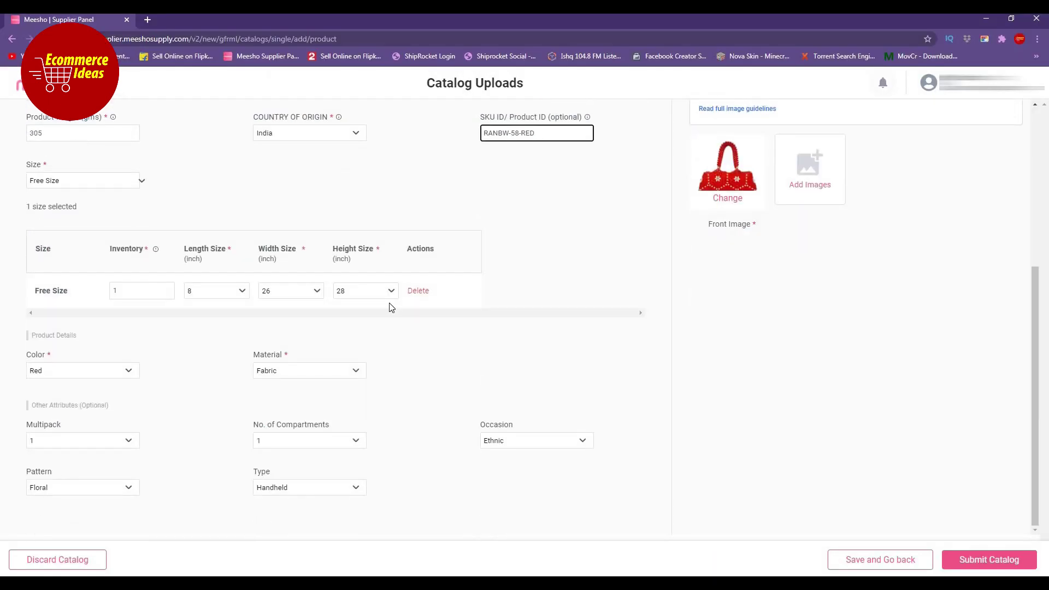
# Review Product 3's details and submit the handbag catalog for quality check.
pyautogui.scroll(4, 399, 330)
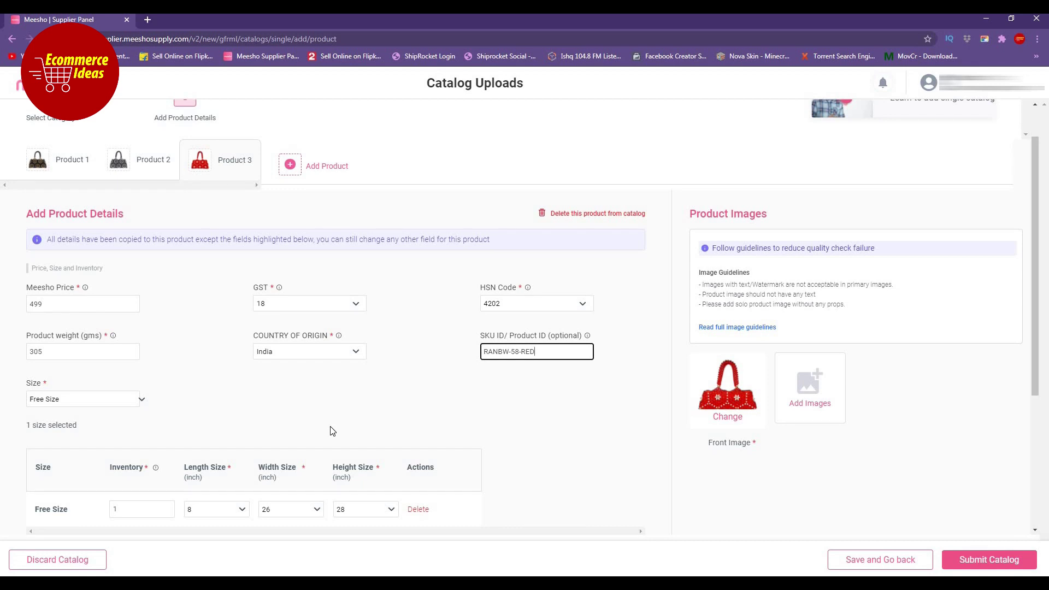
pyautogui.scroll(-4, 332, 431)
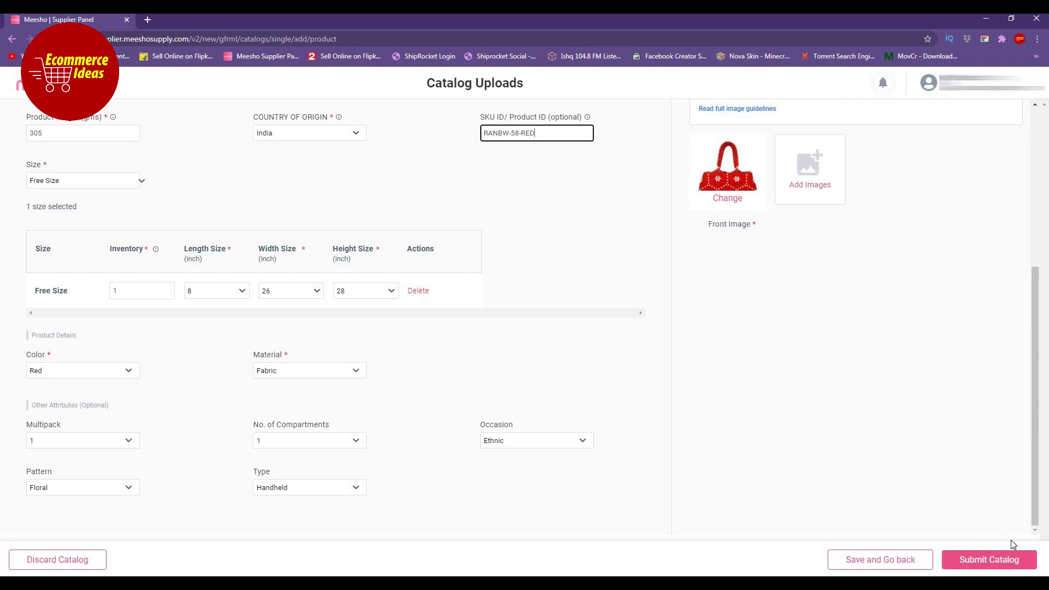
pyautogui.click(966, 564)
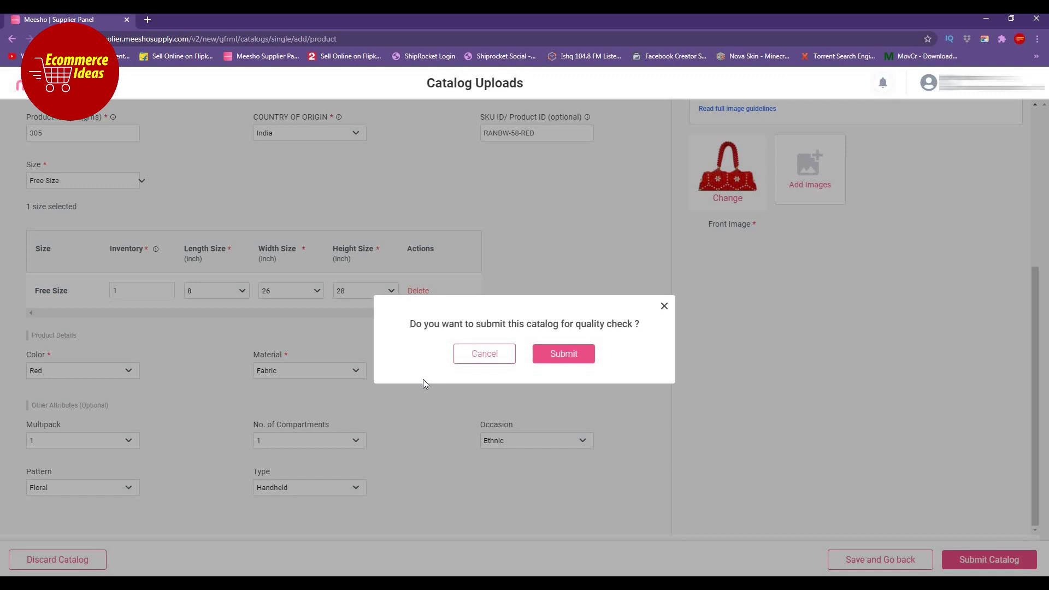
pyautogui.click(558, 353)
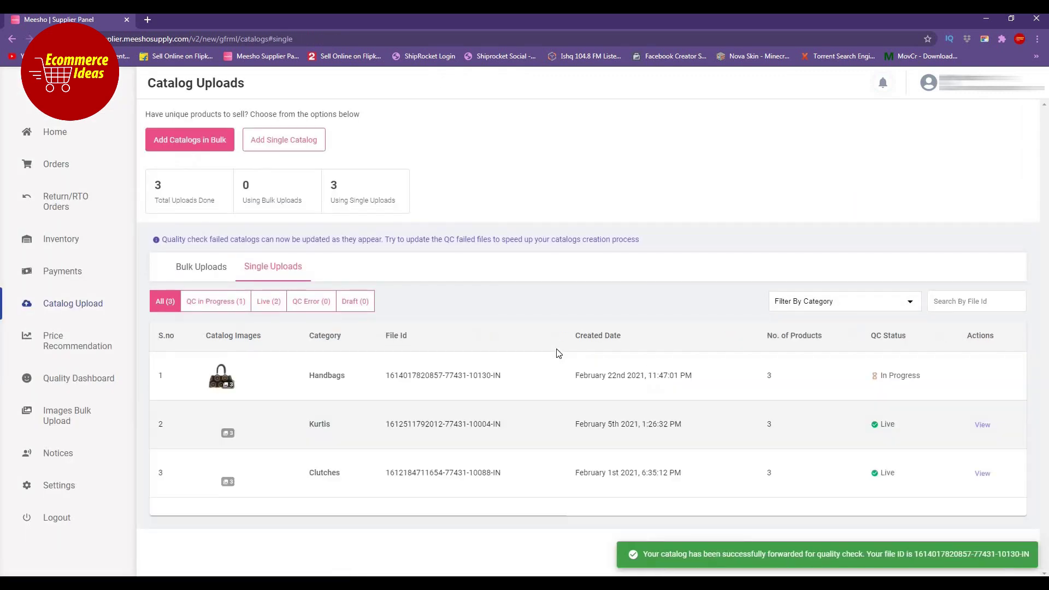